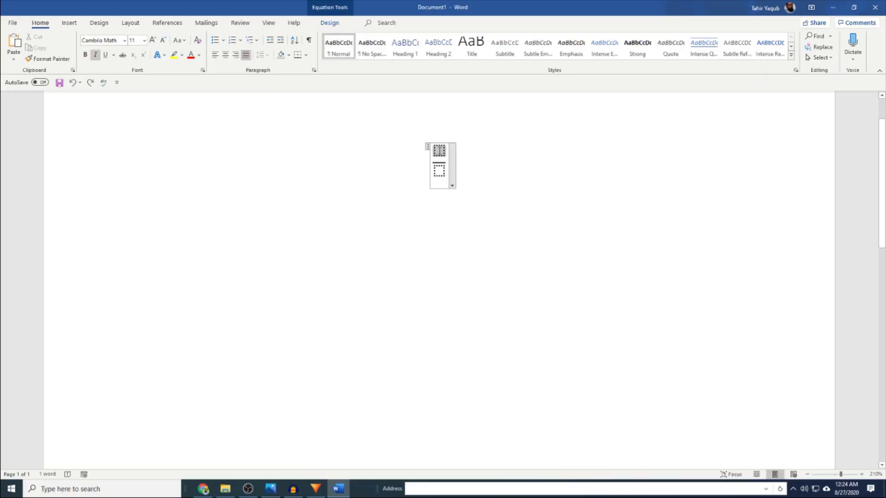
Step: Fill the Word equation's fraction with 2 over 3 and continue with x+ after it
text(2)
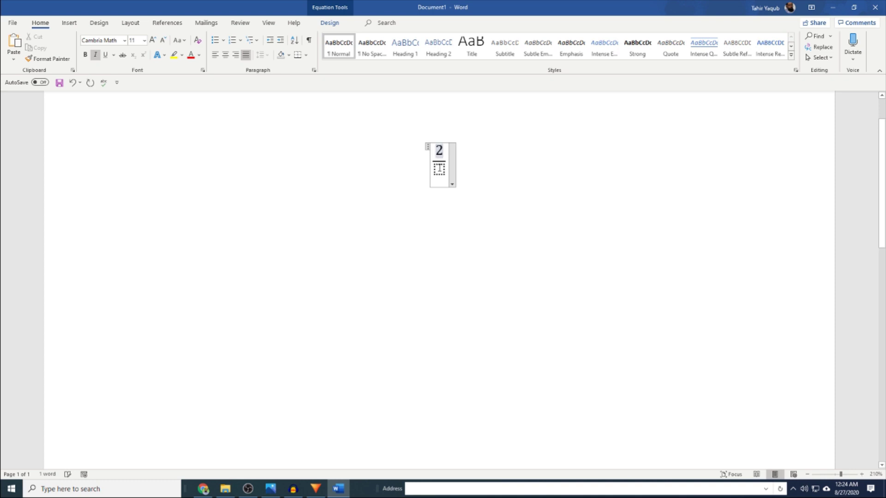
click(438, 169)
text(3)
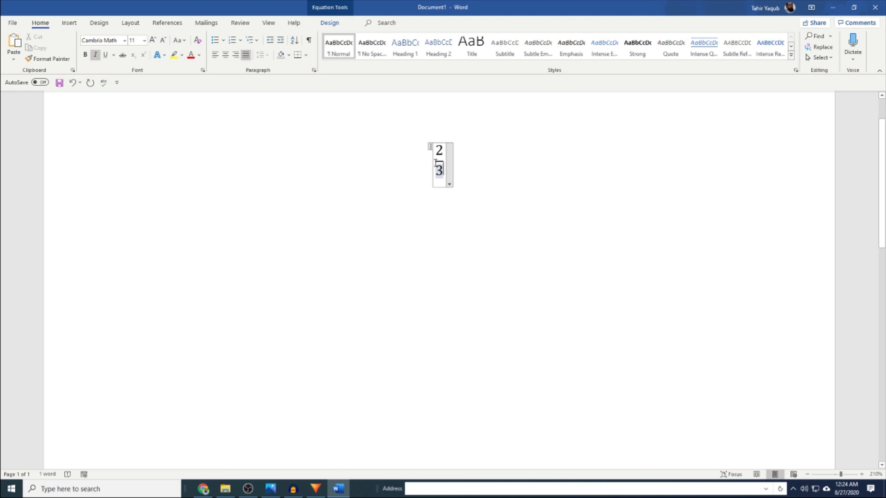
key(Up)
key(Right)
text(x)
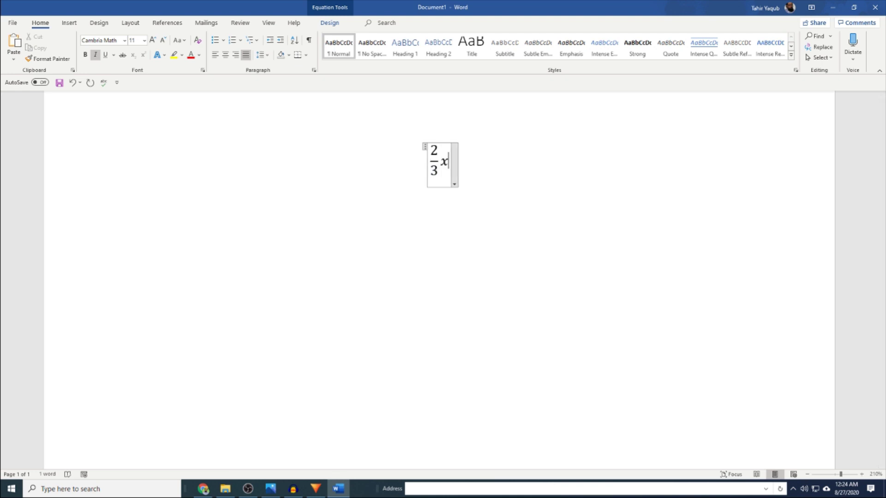
text(+)
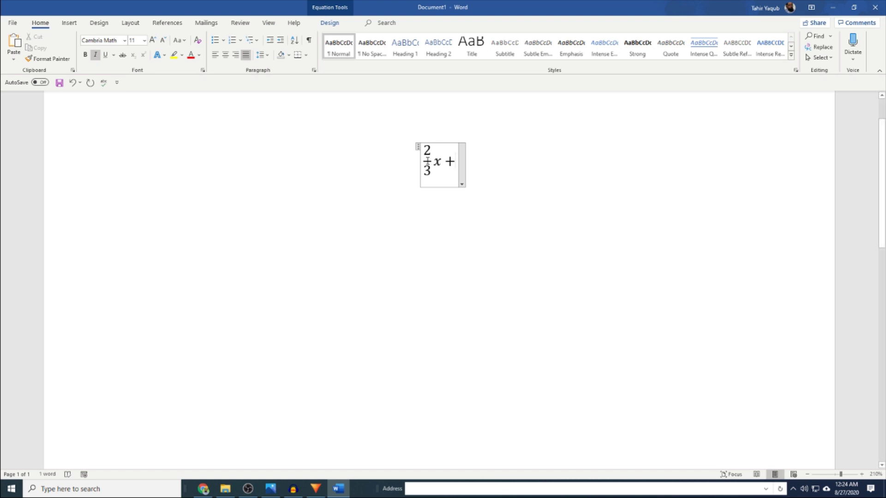
Step: Add a radical with a degree after x+ and put 27 under the root
click(329, 23)
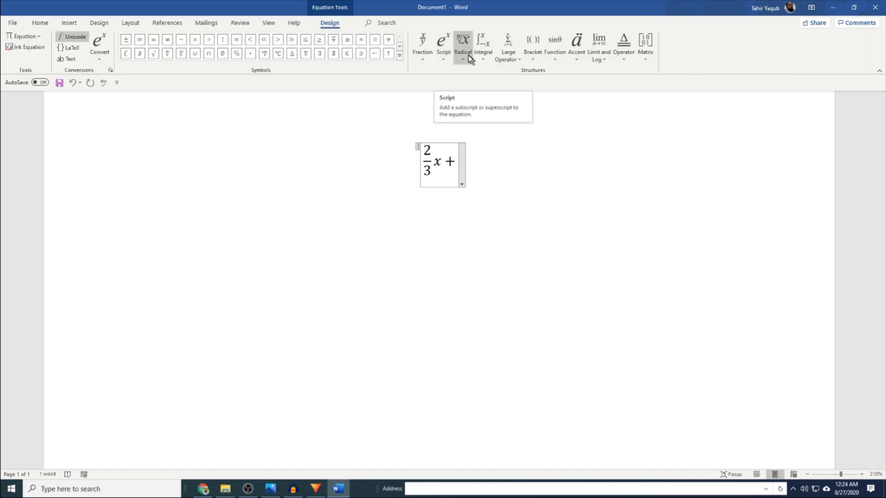
click(463, 42)
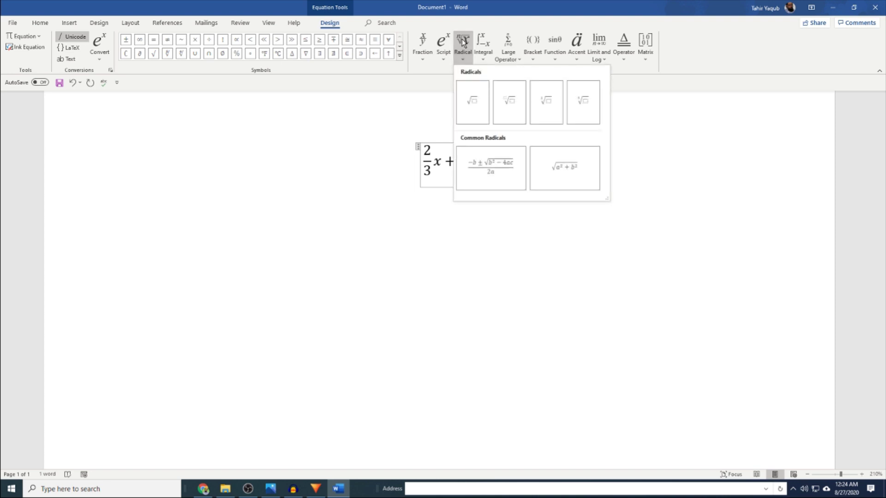
click(508, 101)
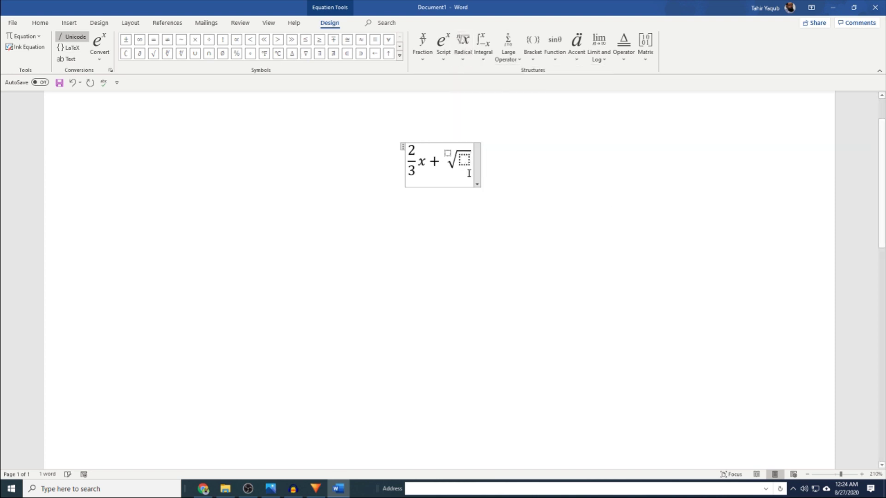
text(27)
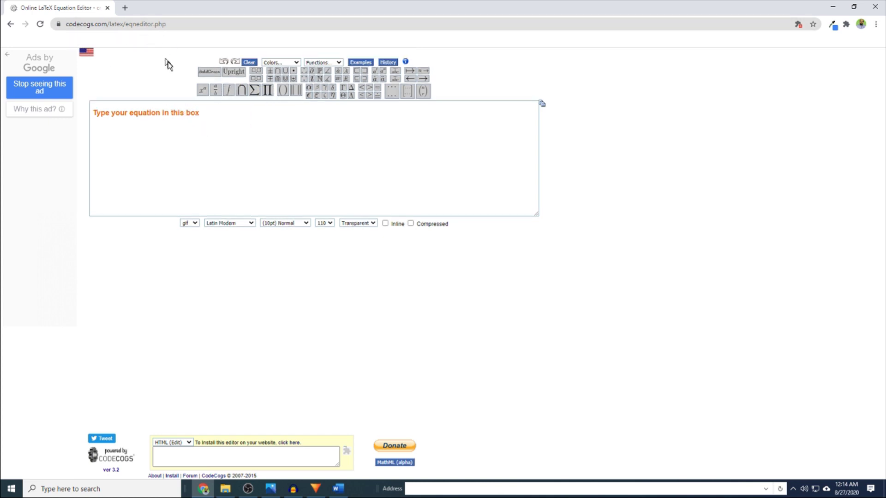
mouse_move(215, 90)
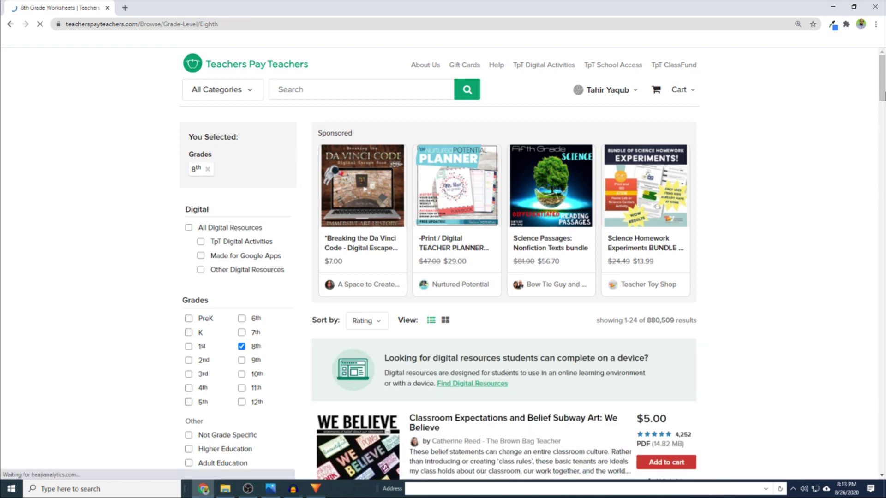
scroll(882, 94, down, 3)
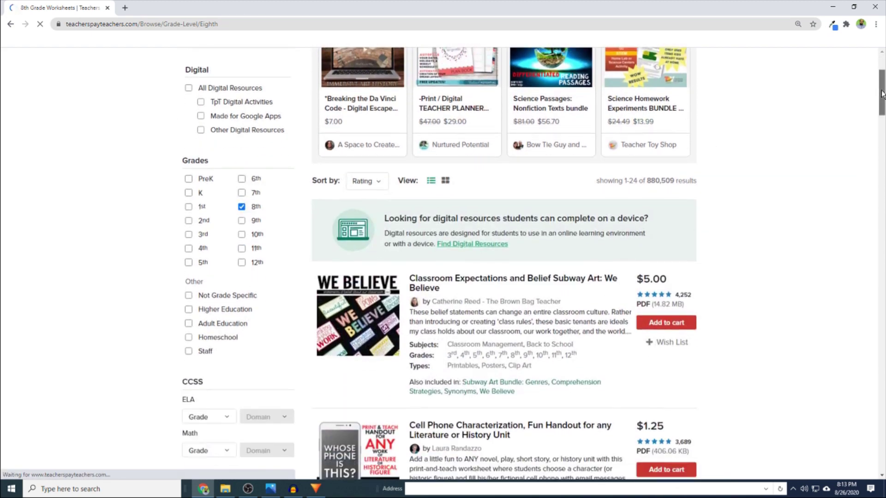
drag(882, 94, 860, 285)
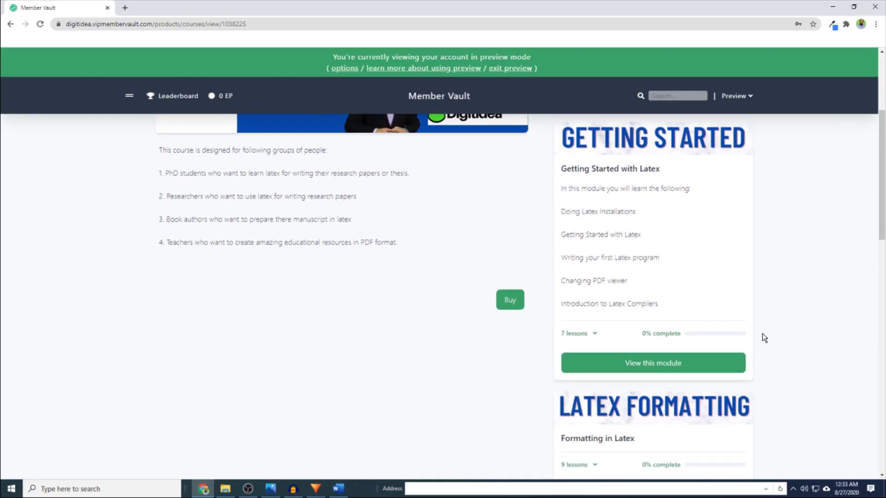
scroll(764, 339, down, 7)
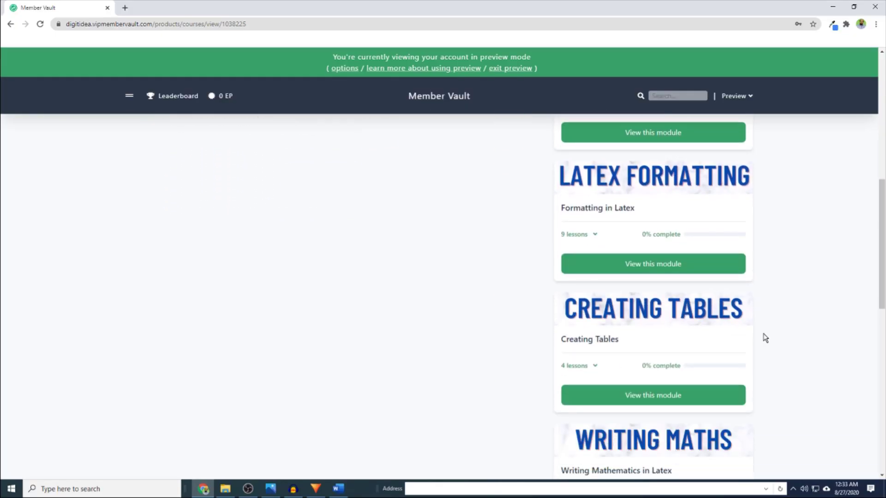
scroll(764, 338, down, 6)
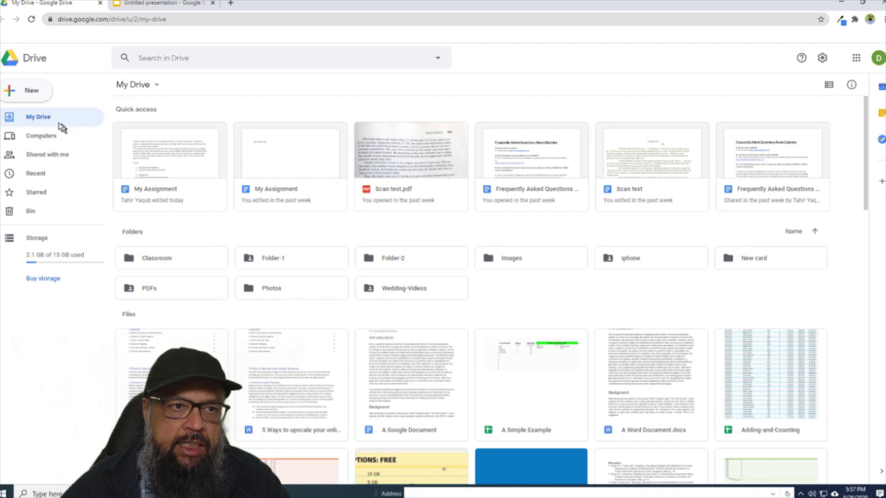
Step: Create a new blank Google Docs document from Drive and show its Add-ons menu
click(31, 91)
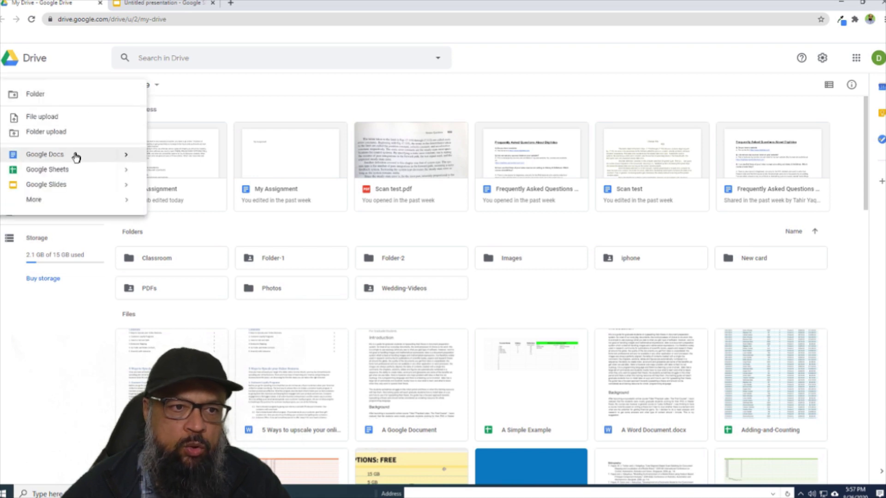
click(61, 158)
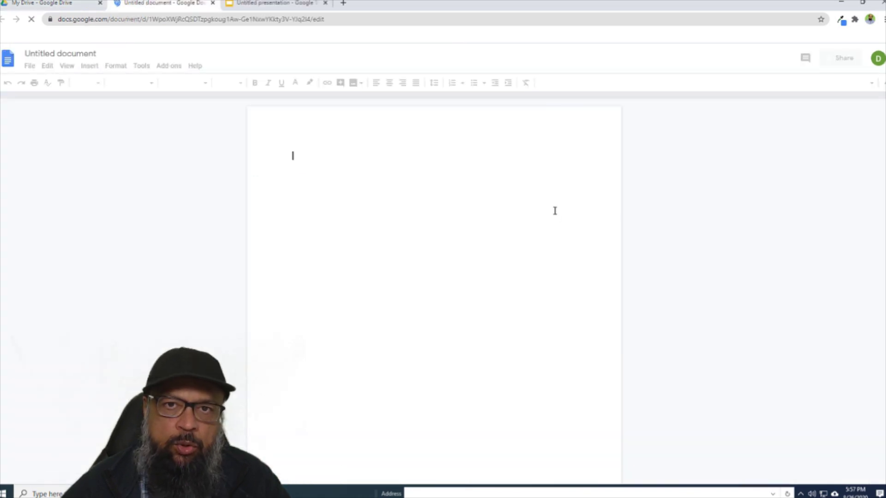
click(169, 69)
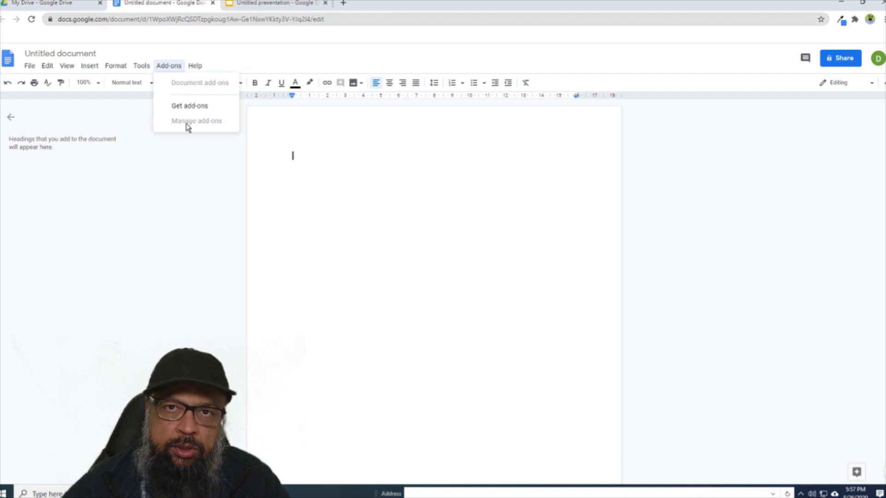
Step: Search the G Suite add-on marketplace for 'hypatia'
click(194, 107)
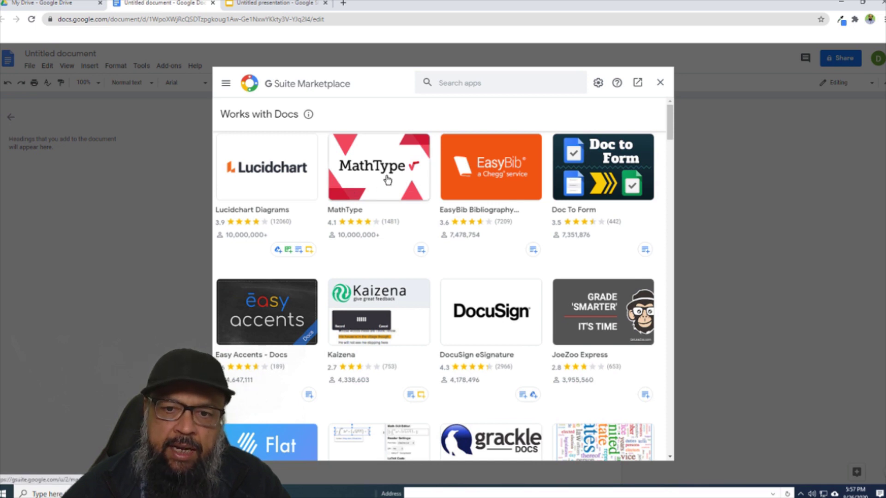
click(454, 80)
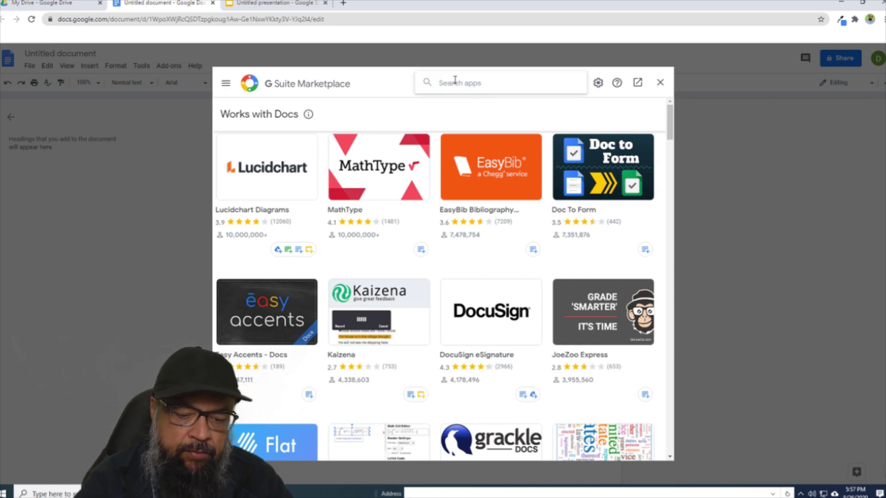
text(hyp)
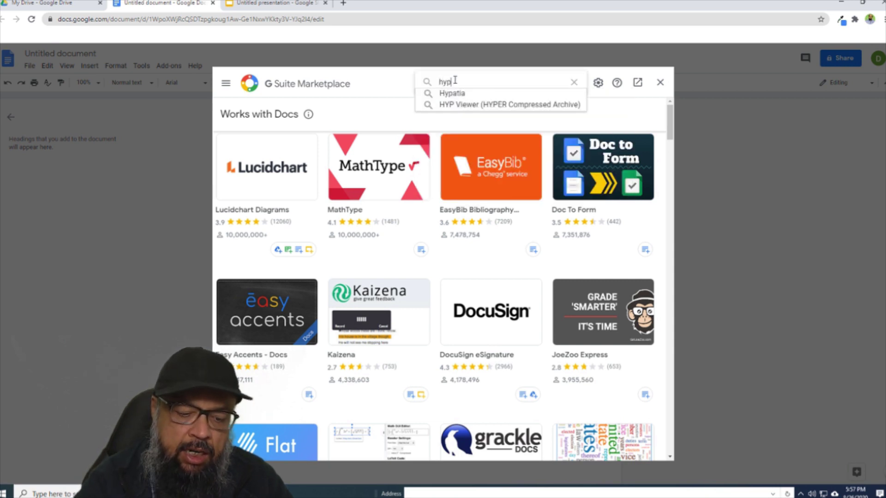
text(atia)
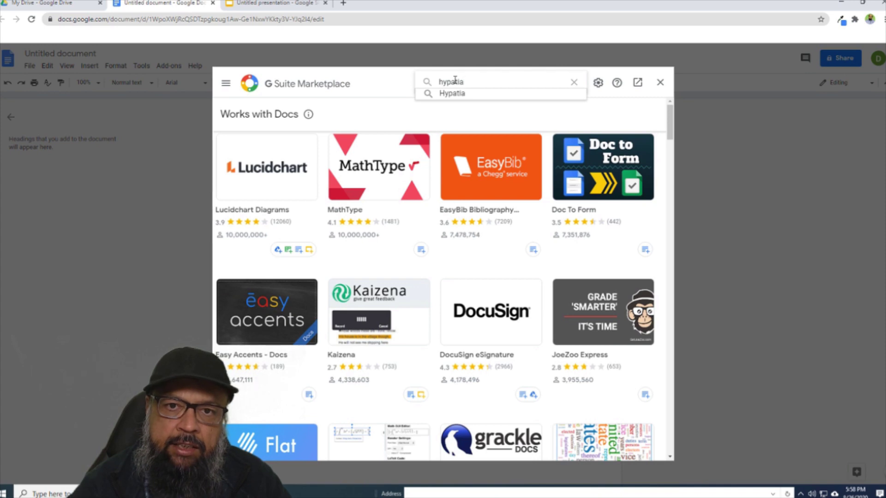
key(Return)
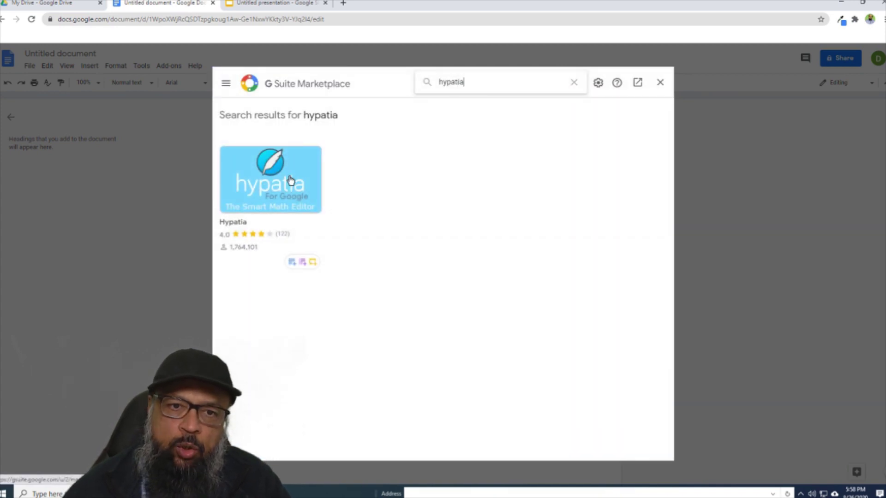
Step: Install the Hypatia add-on, signing in with the account and granting its permissions
mouse_move(294, 270)
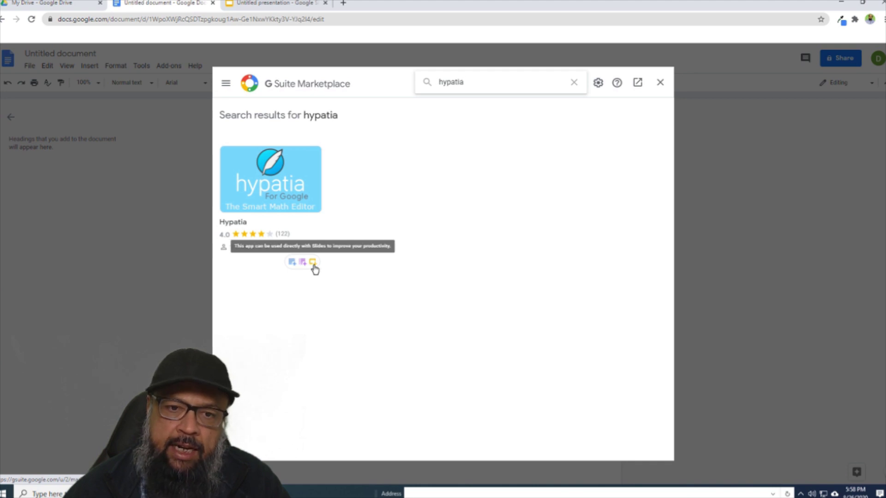
click(270, 185)
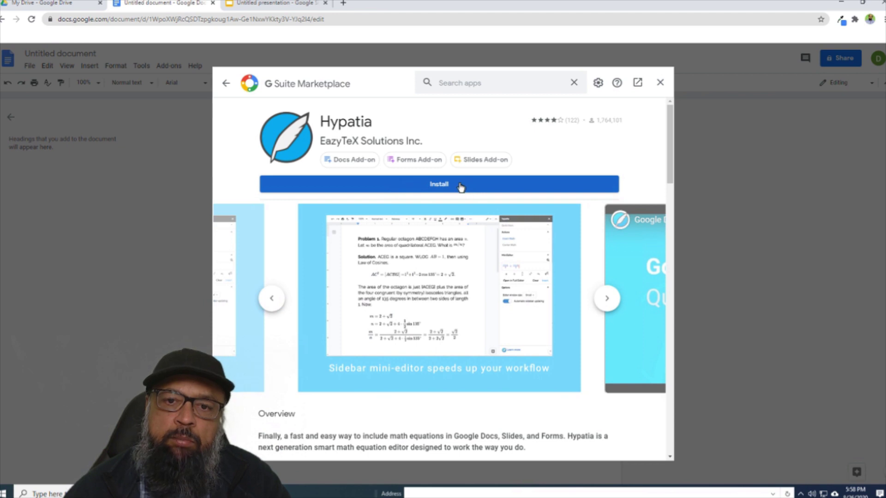
click(444, 186)
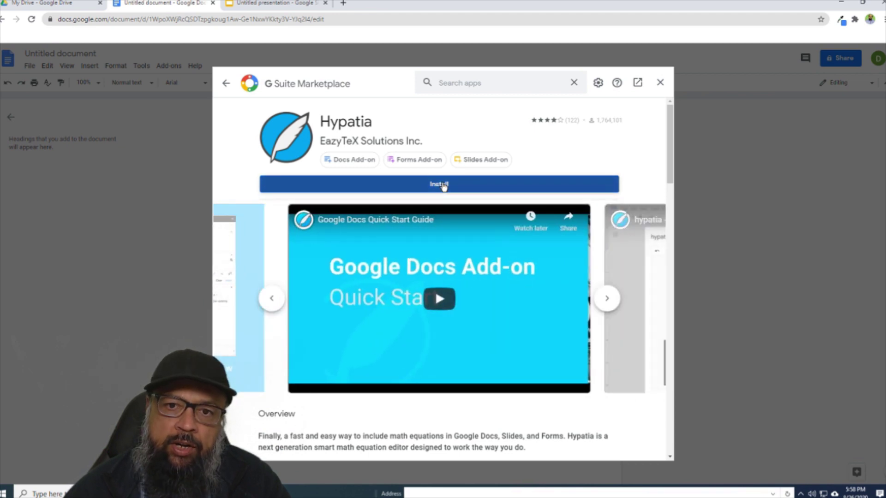
click(506, 322)
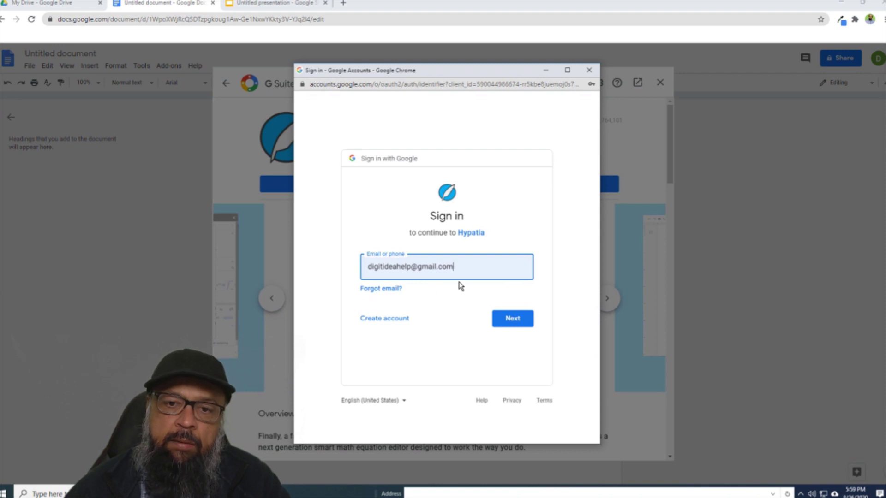
click(513, 318)
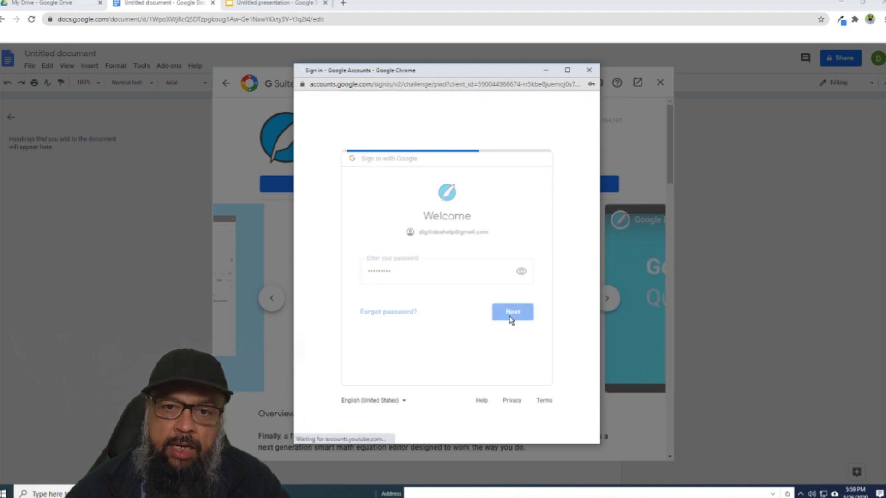
click(510, 317)
scroll(480, 278, down, 2)
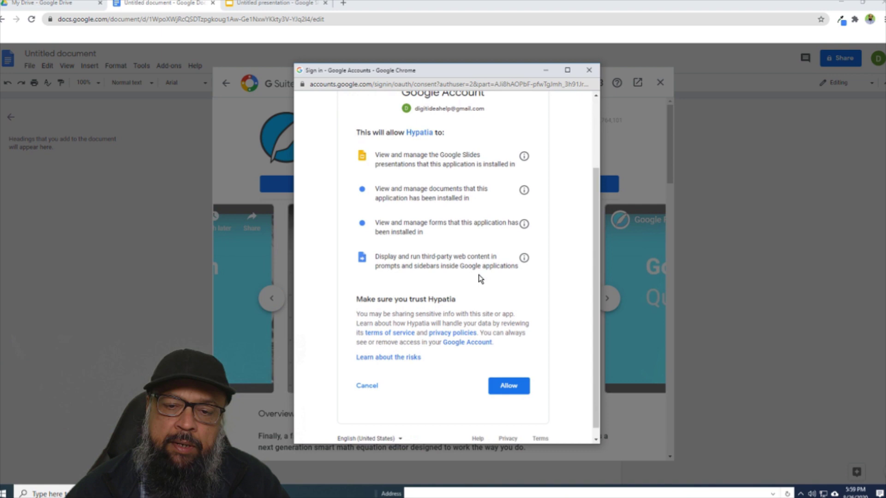
click(509, 385)
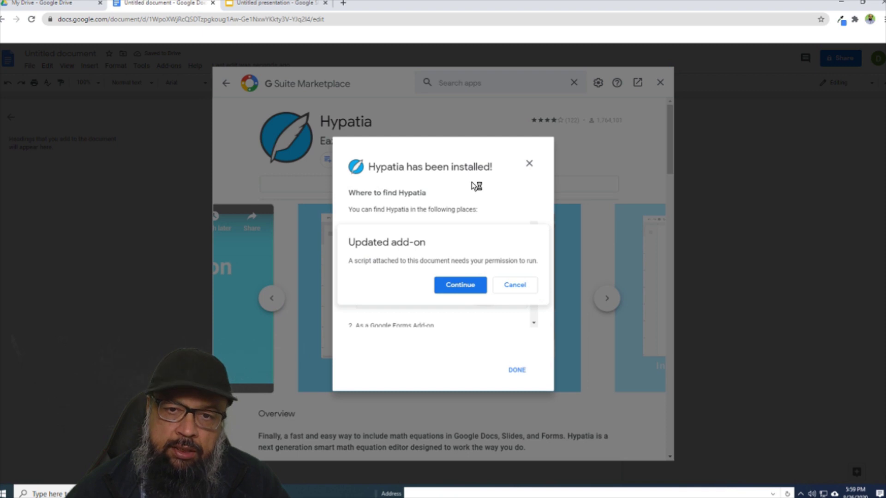
click(461, 286)
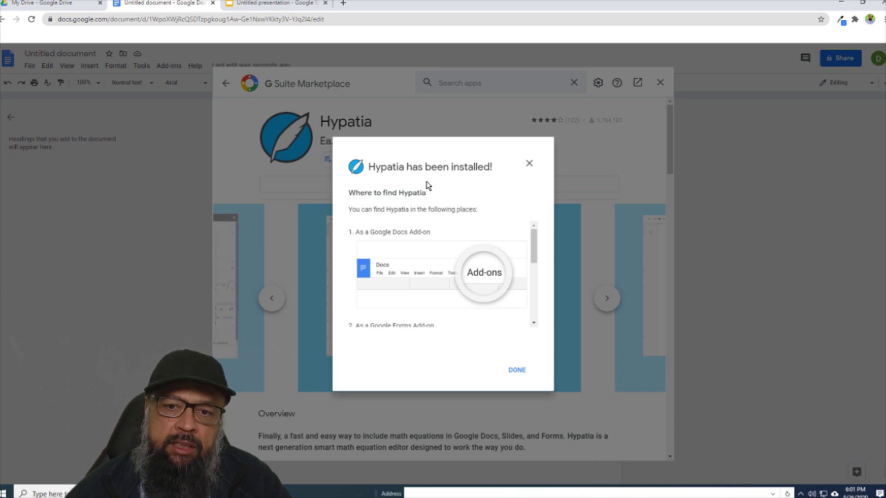
click(517, 370)
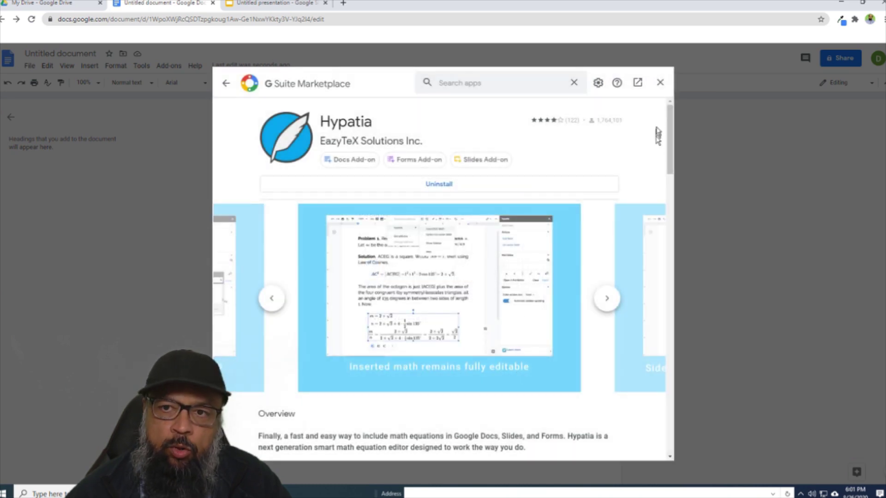
Step: Close the marketplace and check that Hypatia appears among the document's add-ons
click(660, 82)
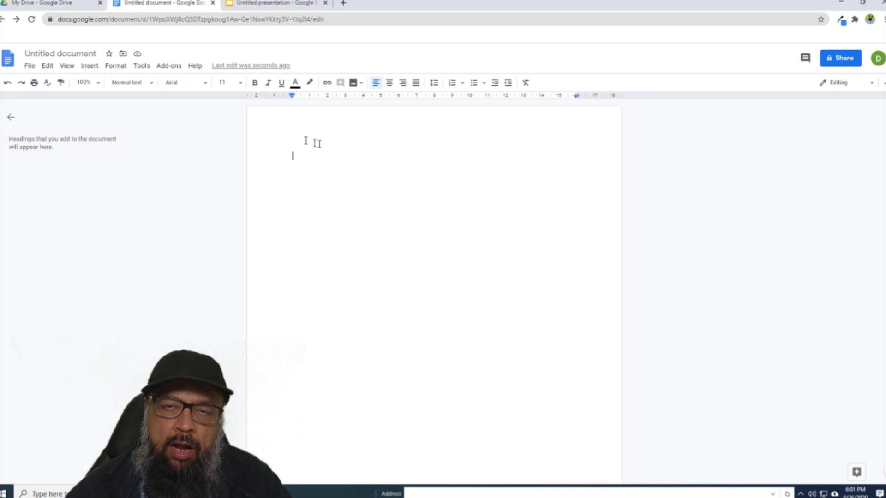
click(170, 68)
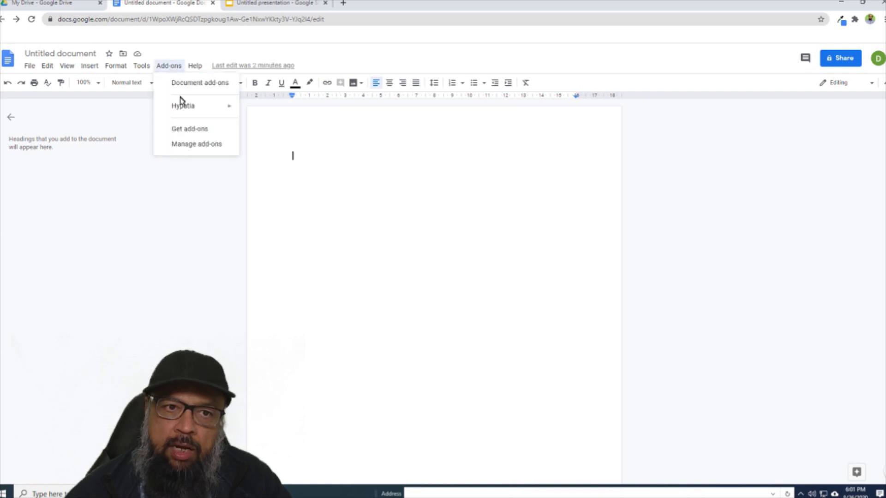
mouse_move(188, 113)
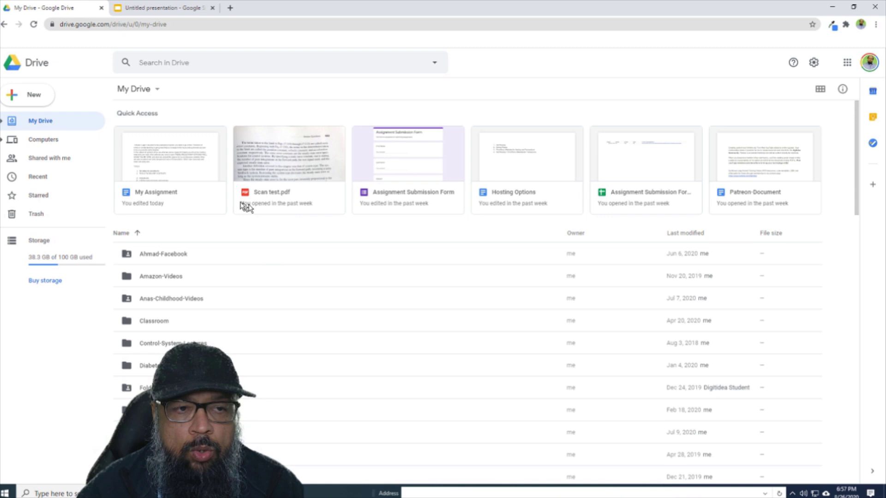
Step: Create a new blank Google Form from Drive and name it 'Math Quiz'
click(36, 99)
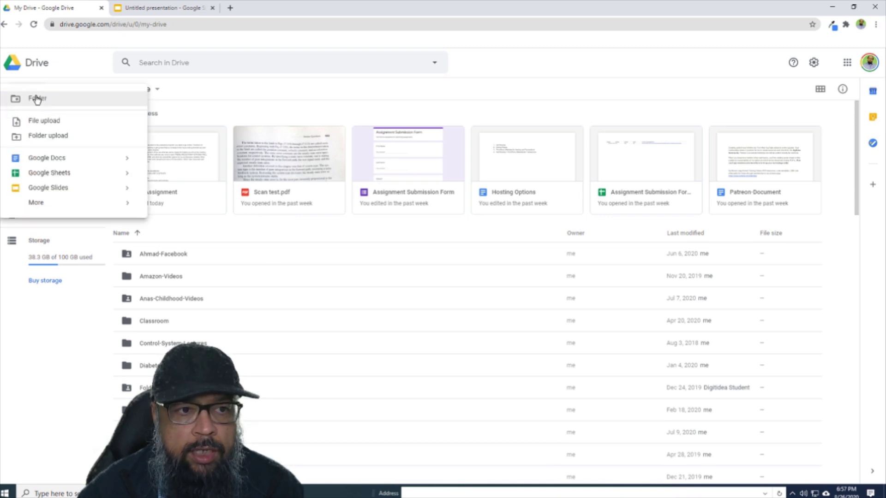
mouse_move(46, 207)
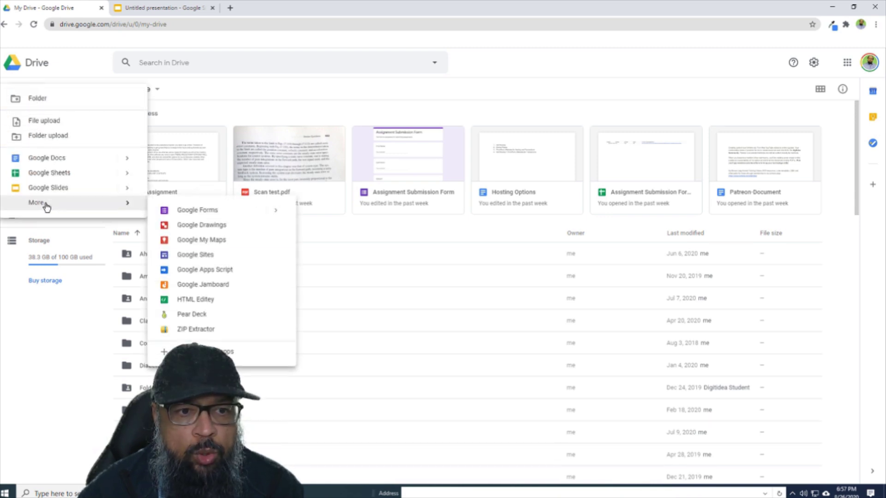
click(174, 212)
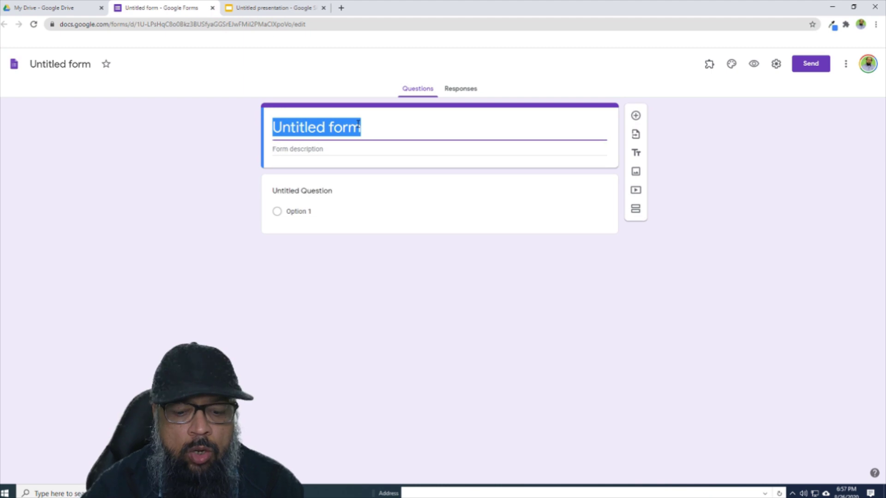
text(Math Quiz)
click(56, 63)
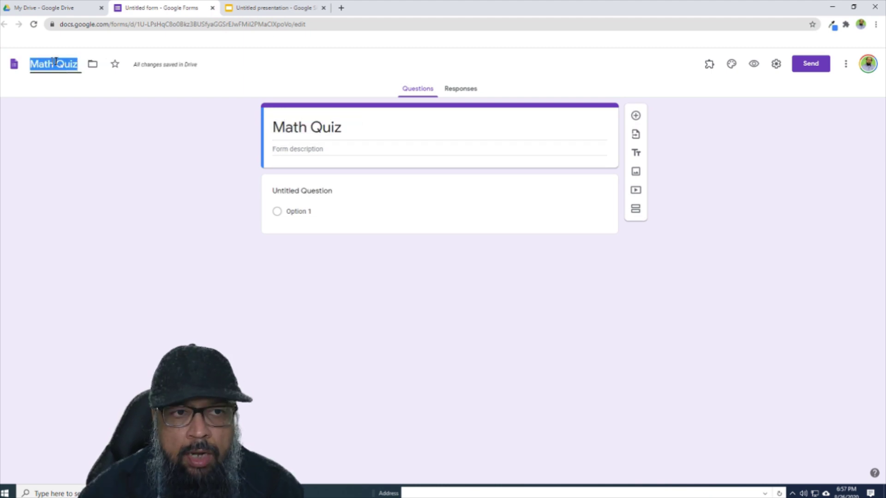
click(709, 230)
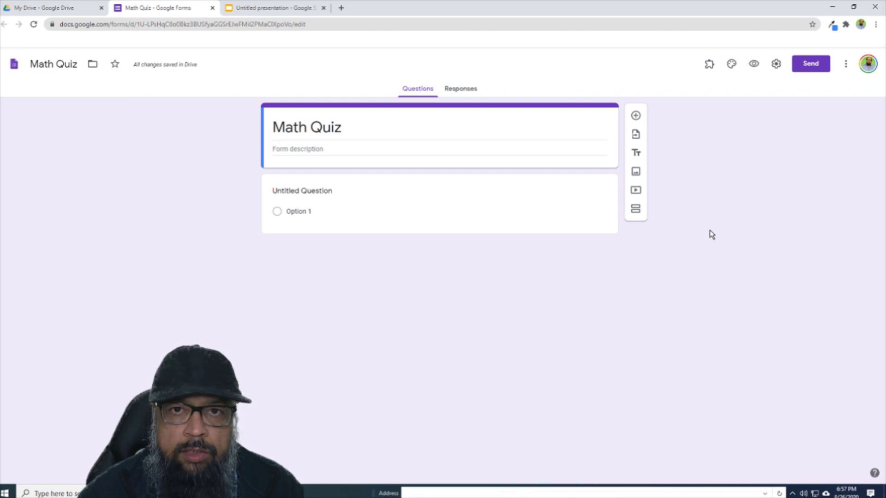
Step: Check the form's add-ons and search the Forms add-on marketplace for Hypatia
click(709, 65)
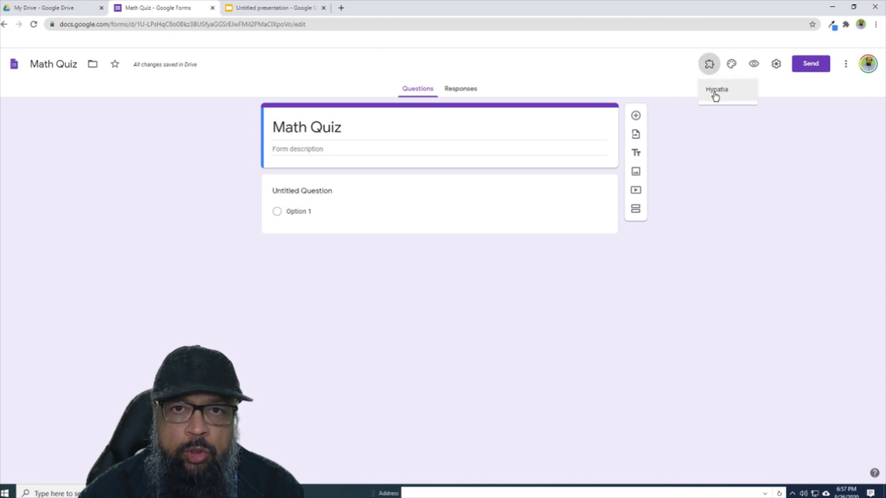
click(716, 91)
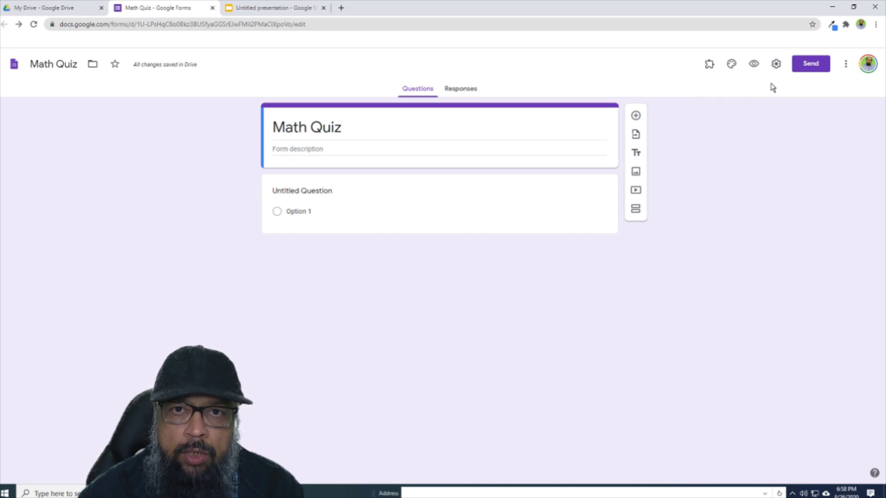
click(846, 69)
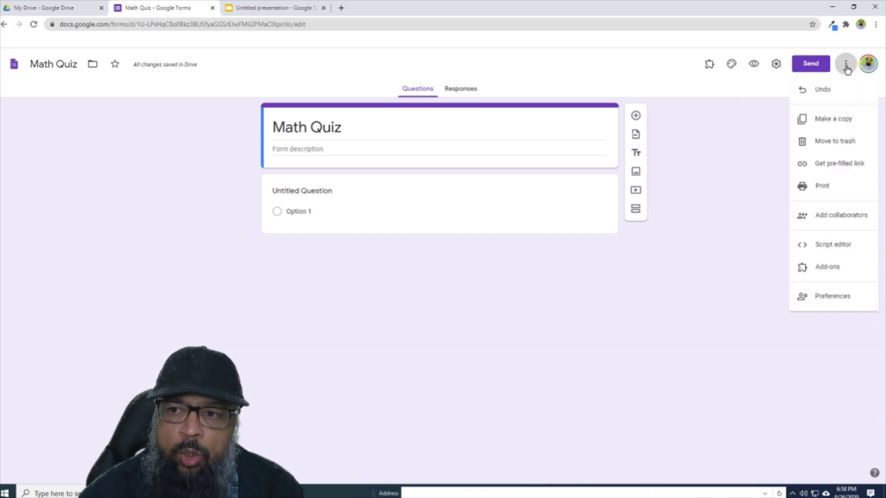
click(830, 268)
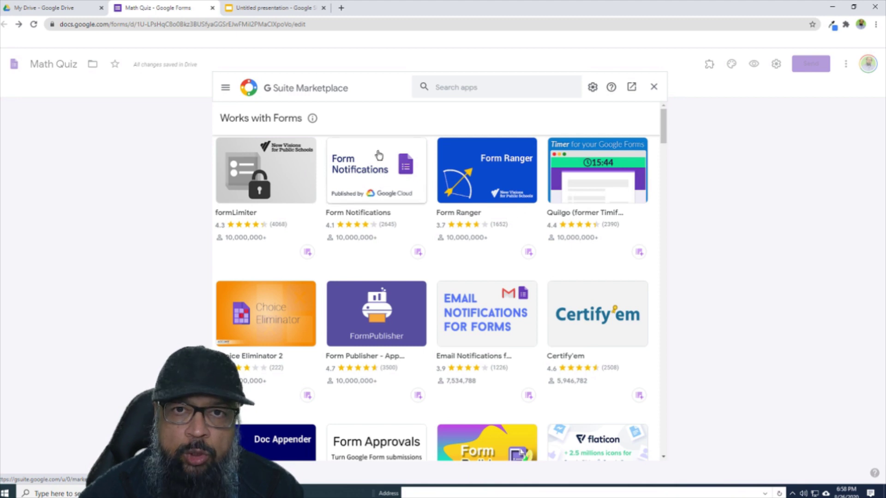
click(441, 86)
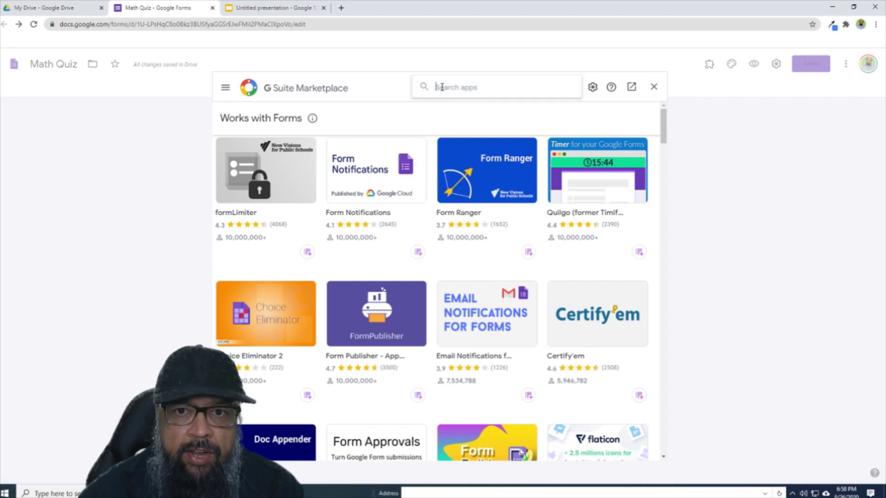
text(HY)
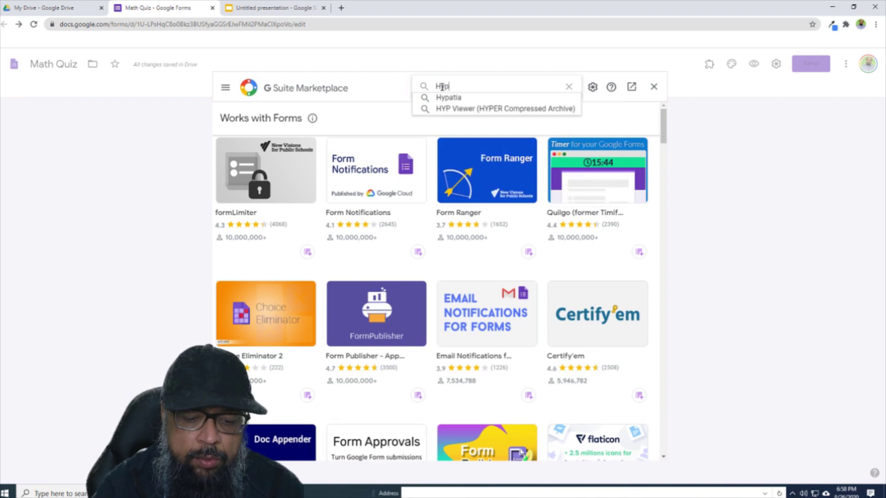
text(p)
click(448, 98)
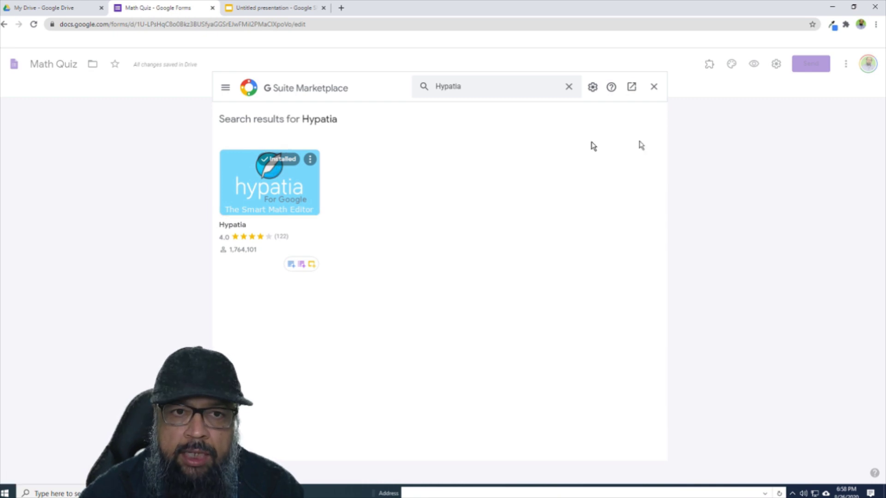
click(654, 86)
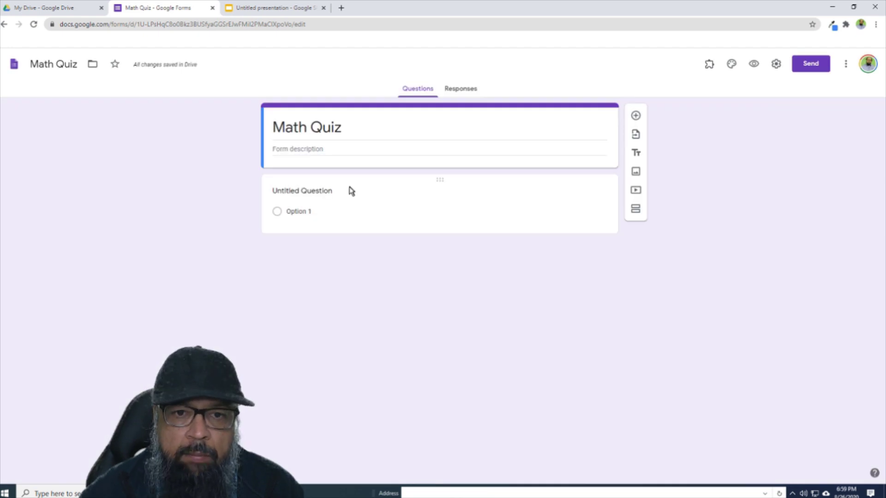
click(328, 192)
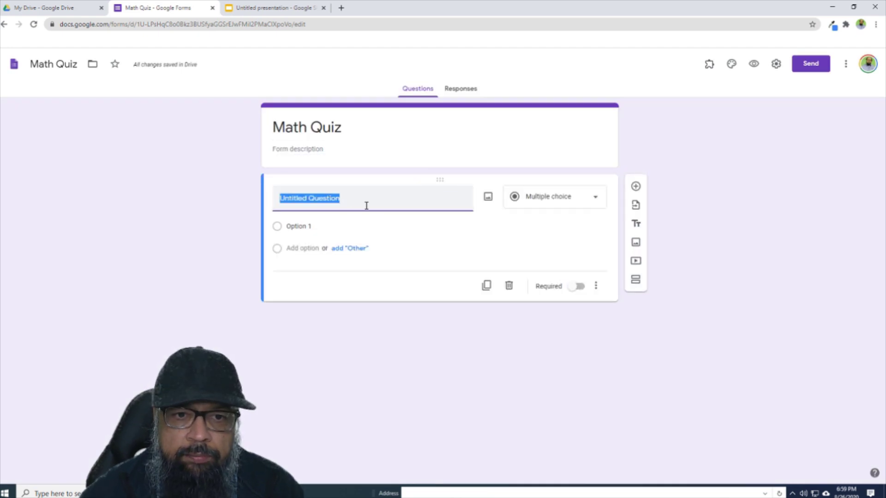
Step: Title the question 'Evaluate the Following math Expression', then open and dismiss the image-by-URL dialog
text(Evaluat)
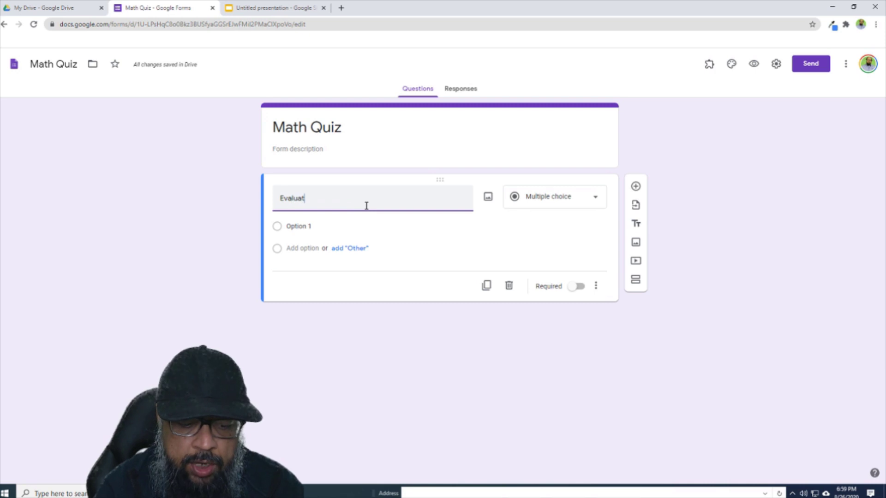
text(e the Following math Ex)
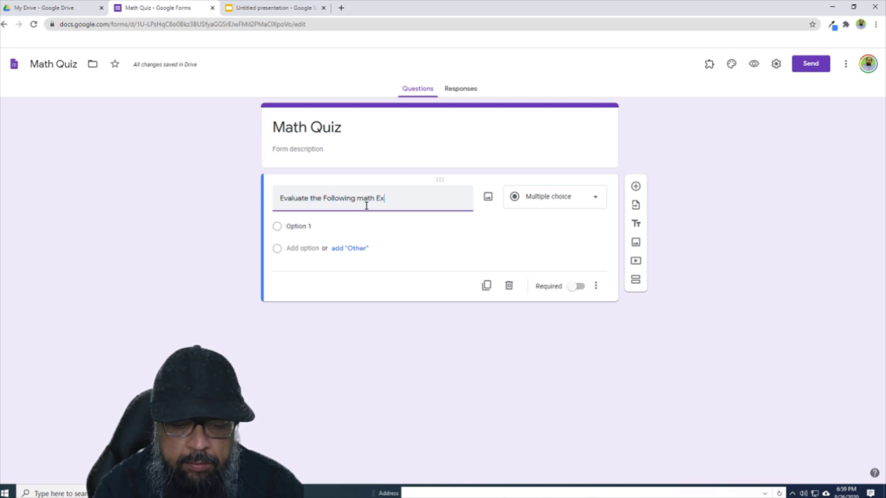
text(pression)
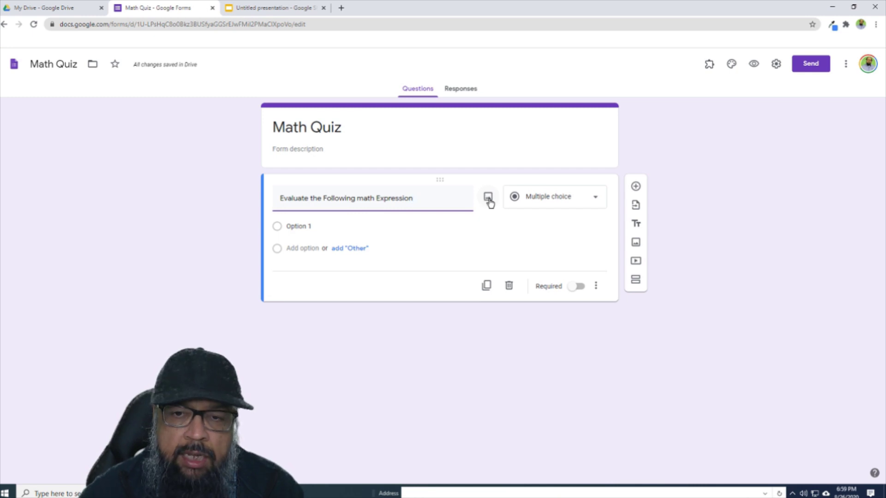
click(488, 198)
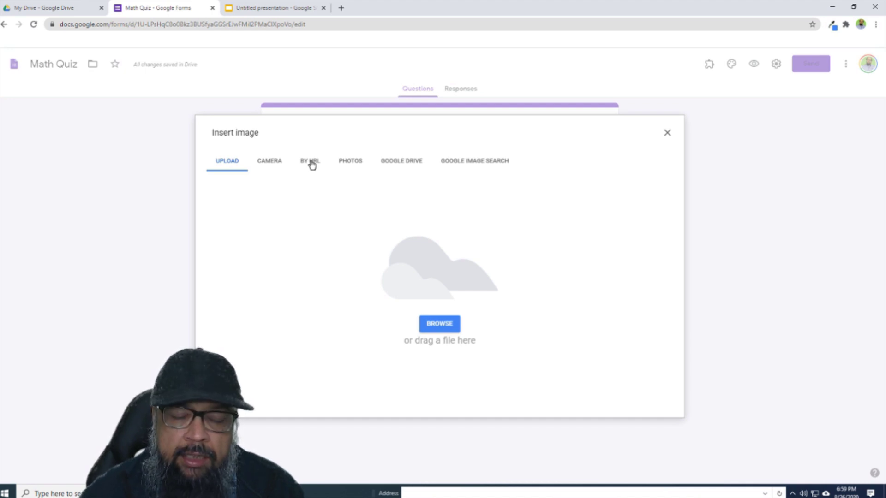
click(312, 166)
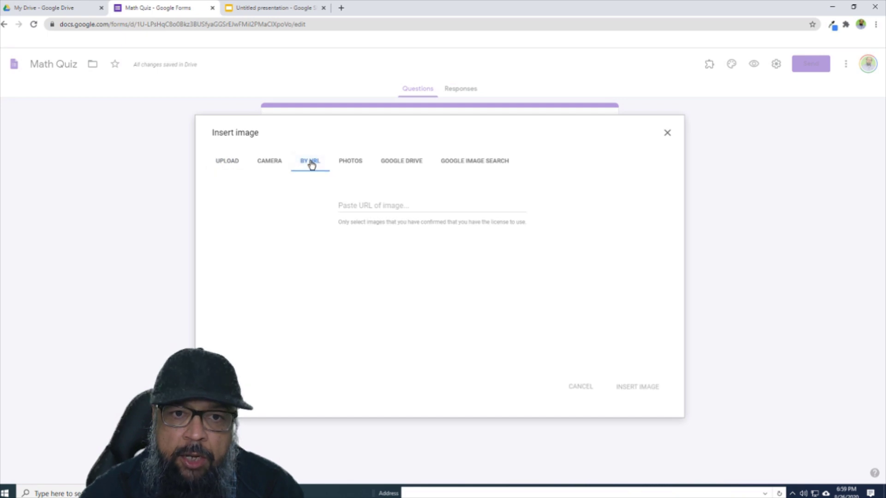
click(362, 203)
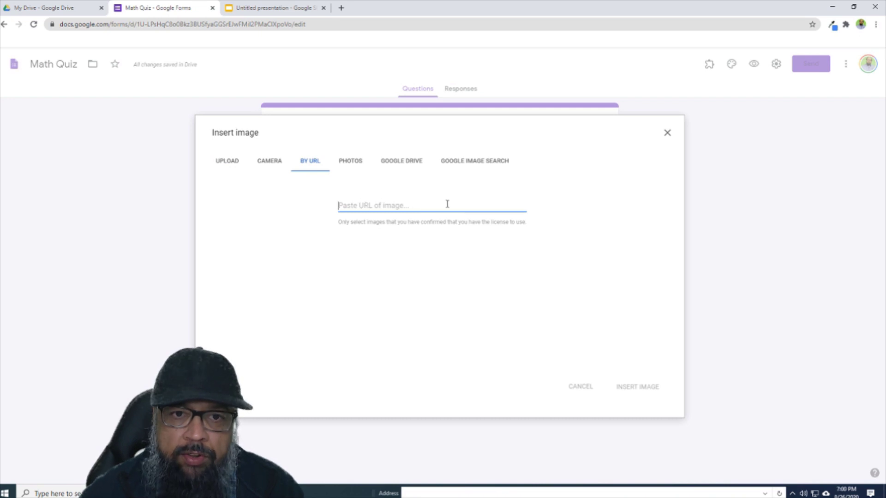
key(Escape)
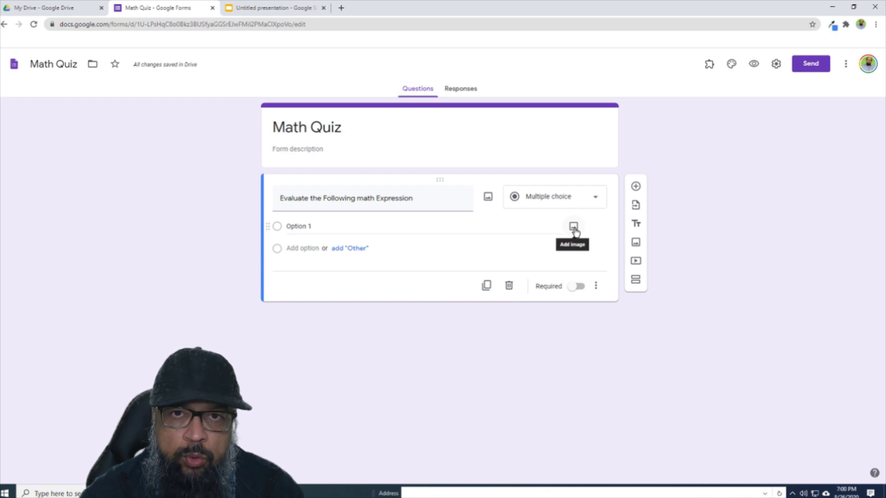
click(710, 66)
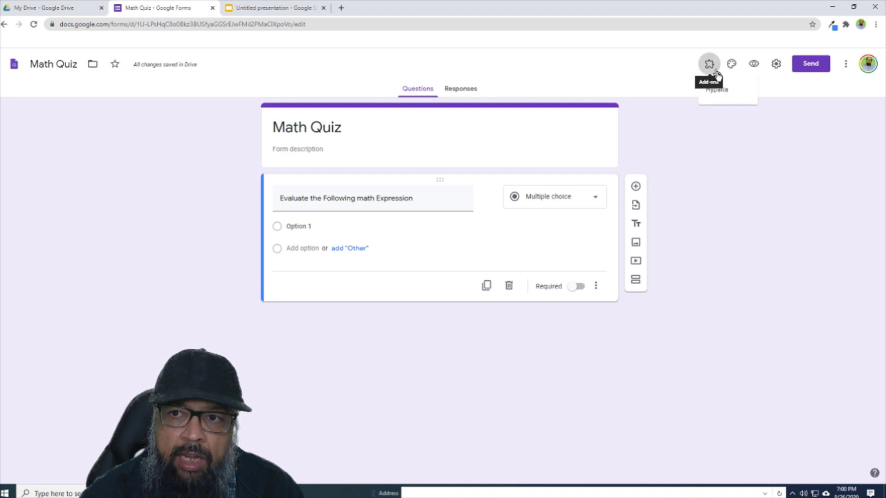
click(719, 91)
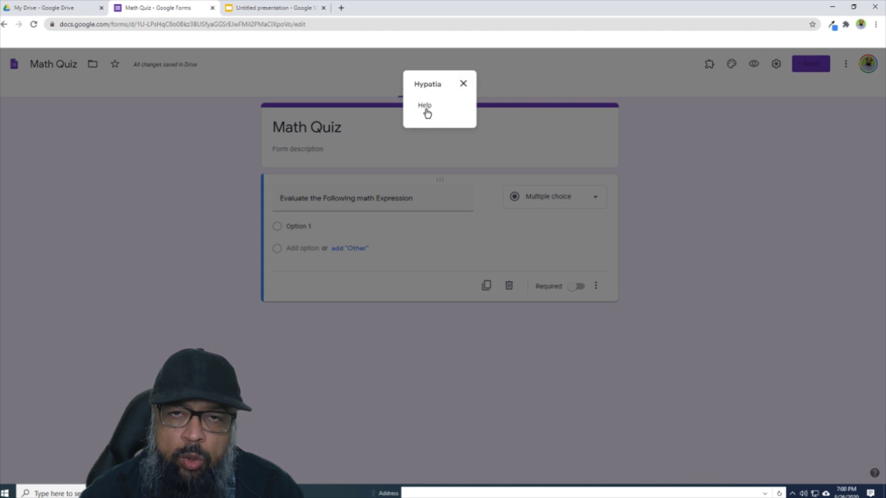
click(464, 85)
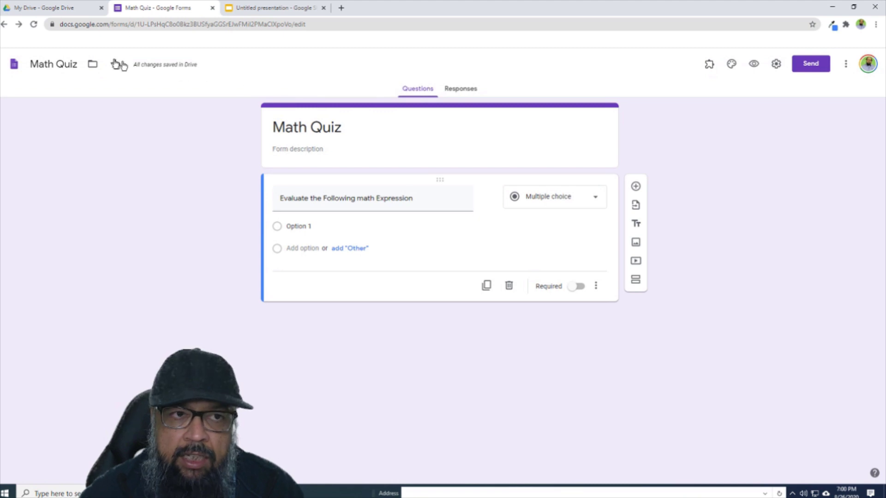
click(34, 25)
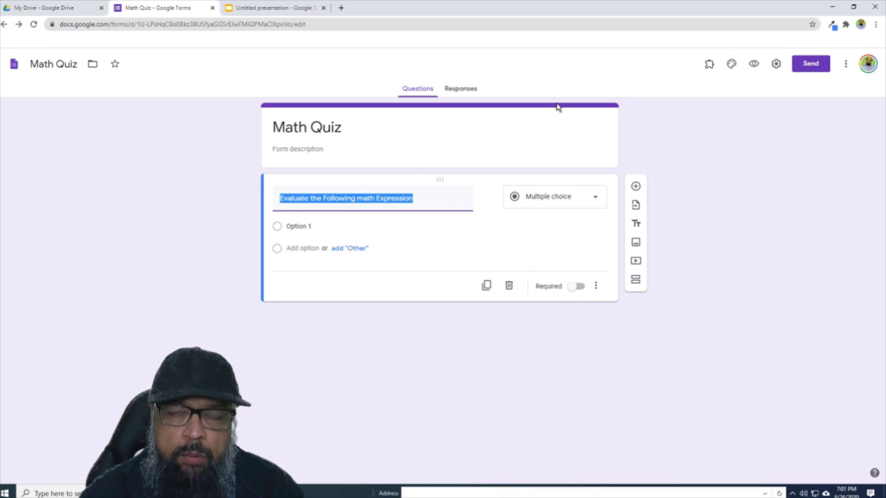
Step: Launch Hypatia from the form's add-ons, start a math insertion, and continue past the welcome message
click(708, 70)
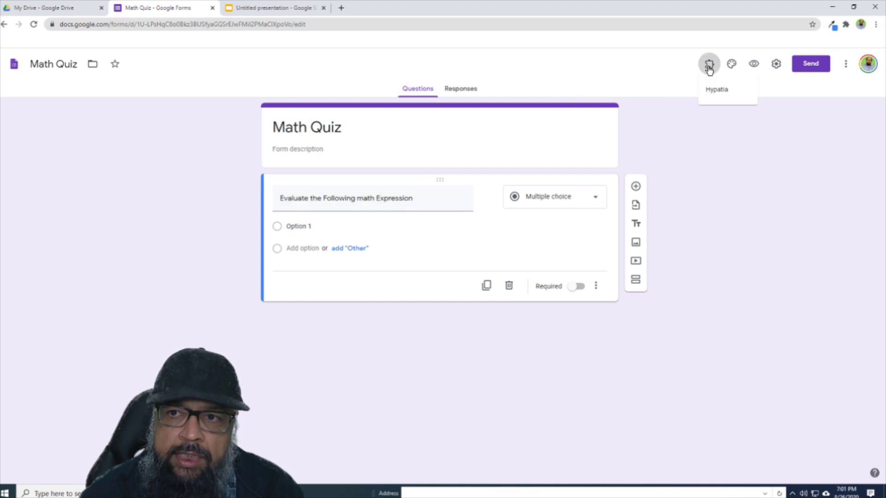
click(718, 92)
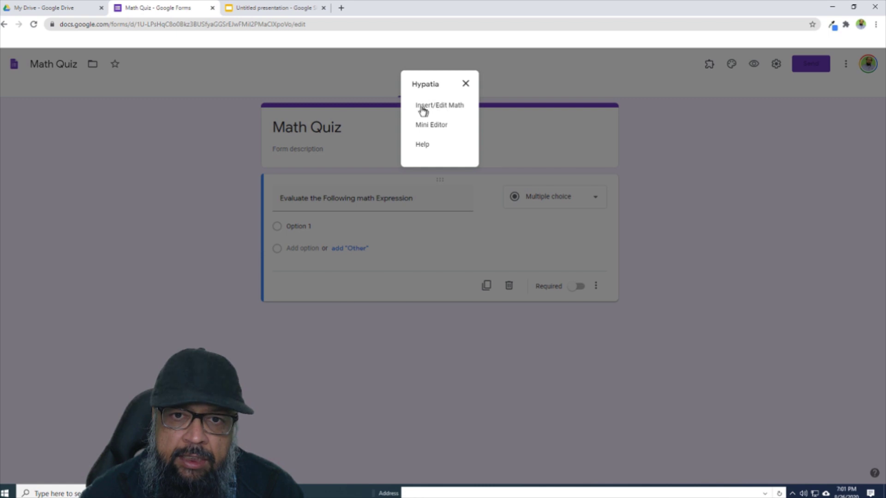
click(442, 107)
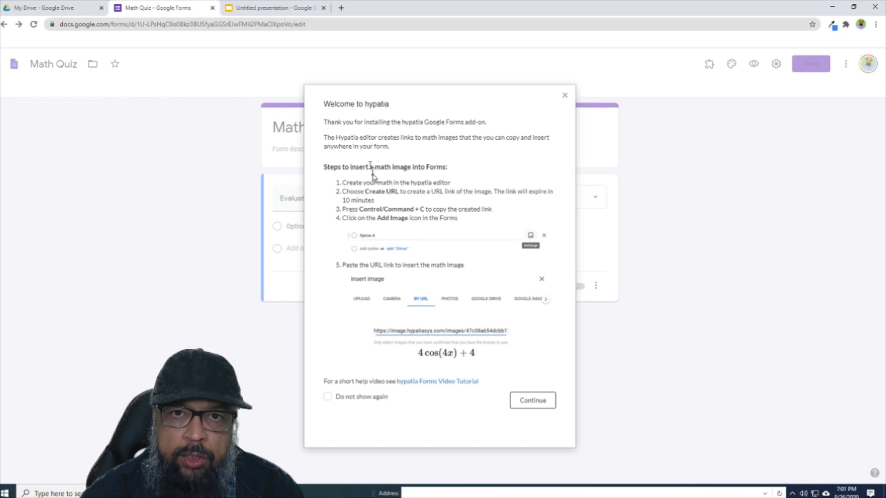
click(328, 397)
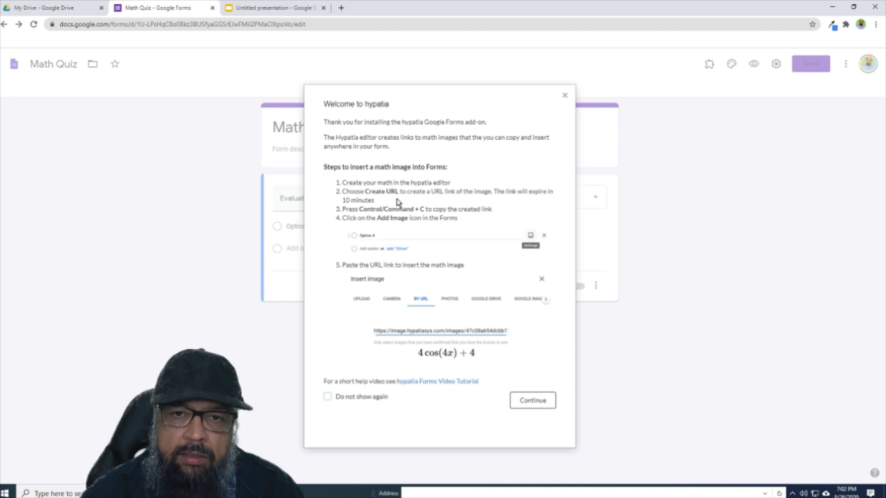
click(533, 400)
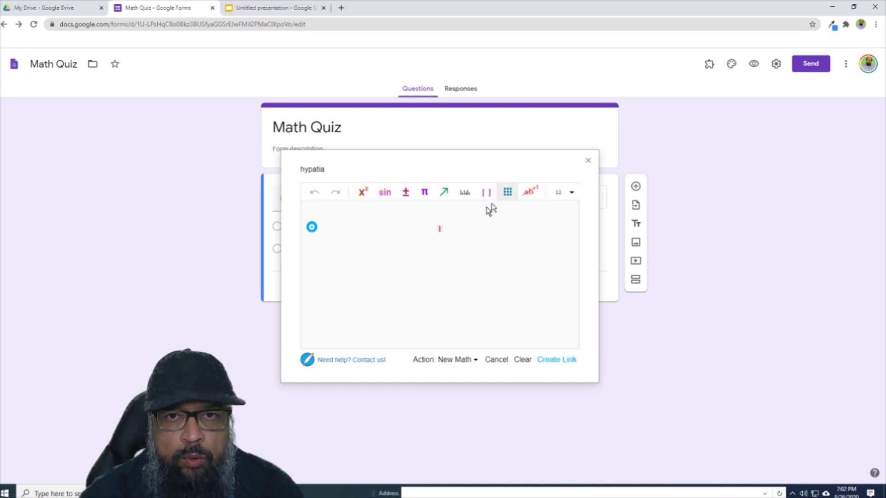
click(363, 193)
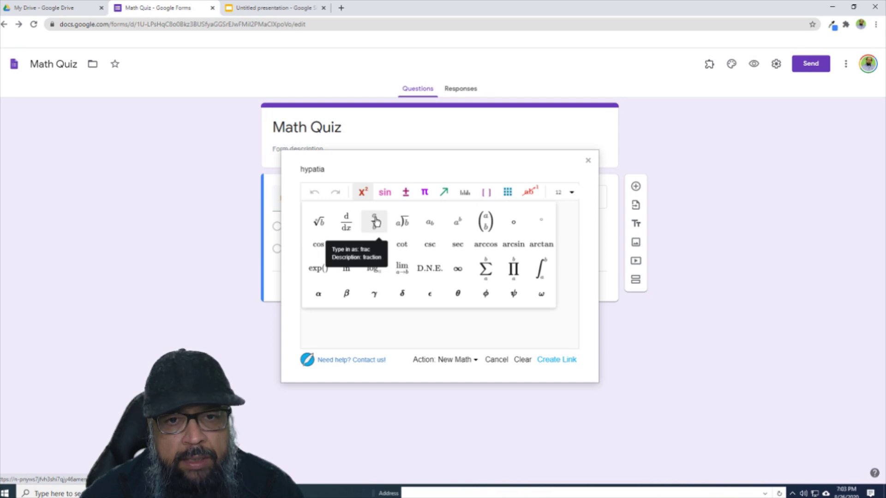
click(387, 195)
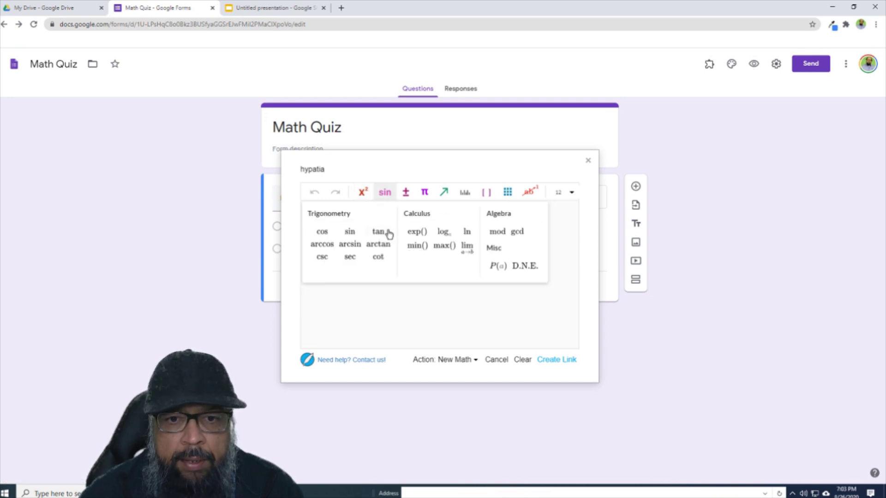
click(425, 192)
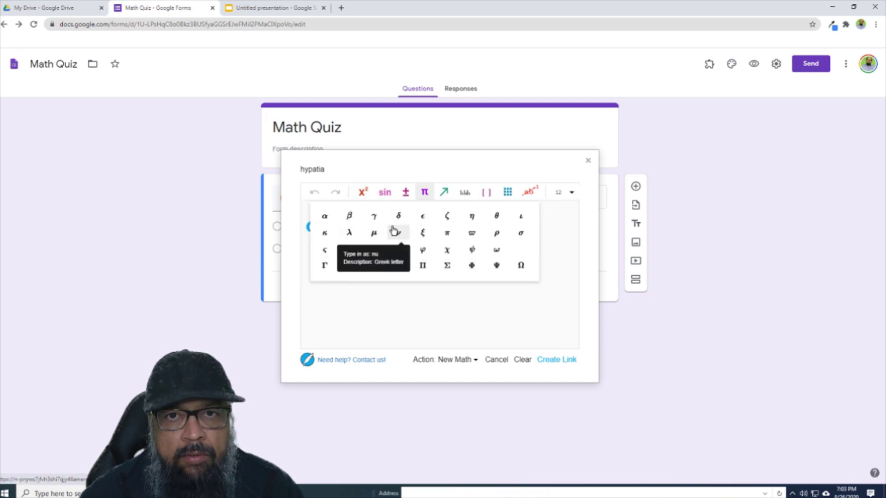
click(443, 192)
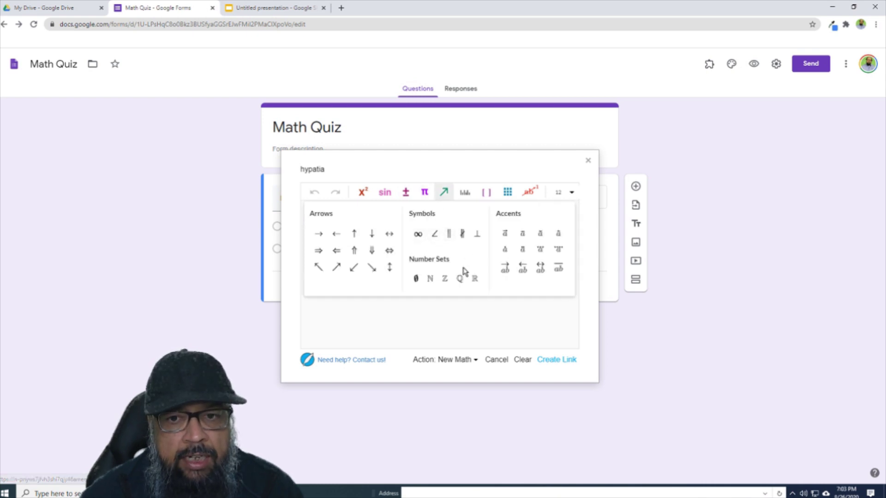
click(464, 192)
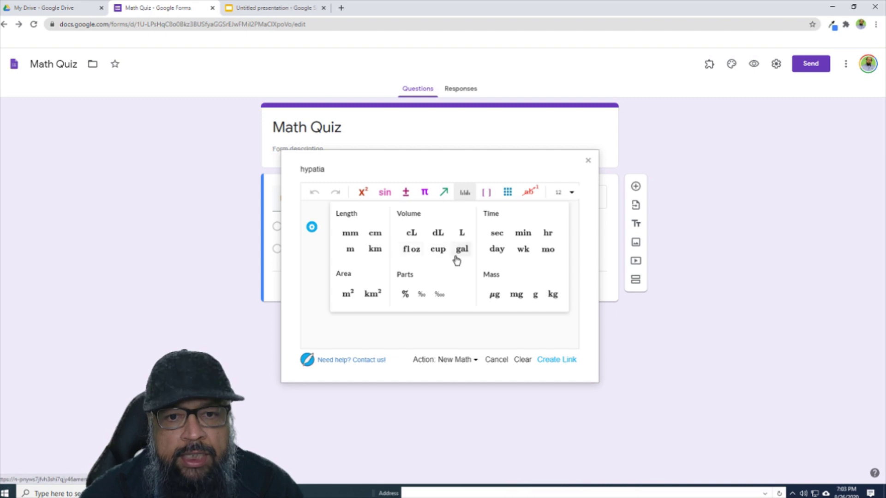
click(487, 195)
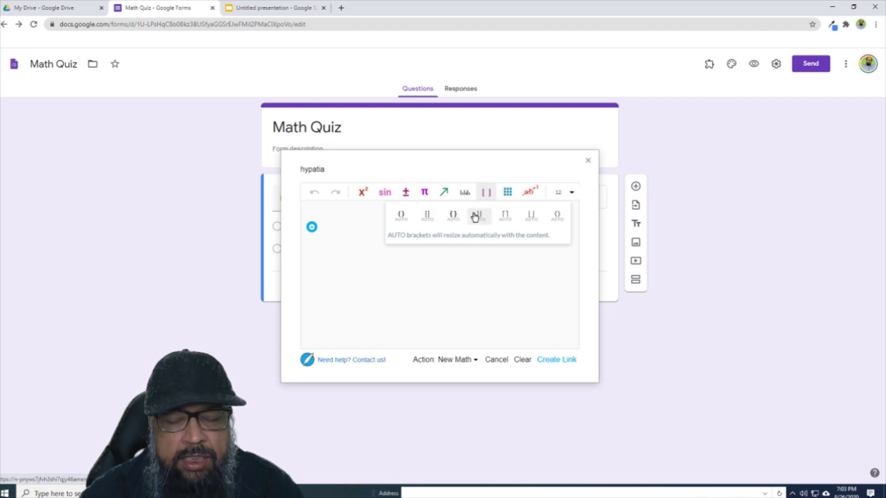
click(507, 194)
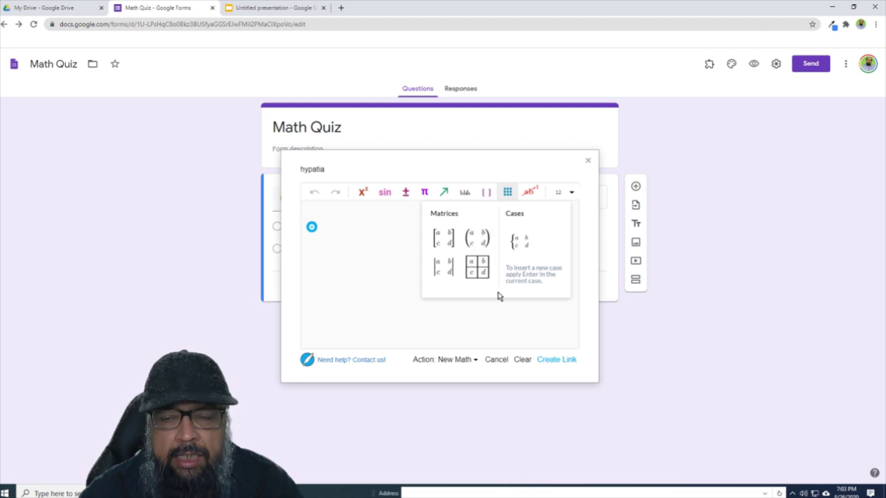
click(529, 193)
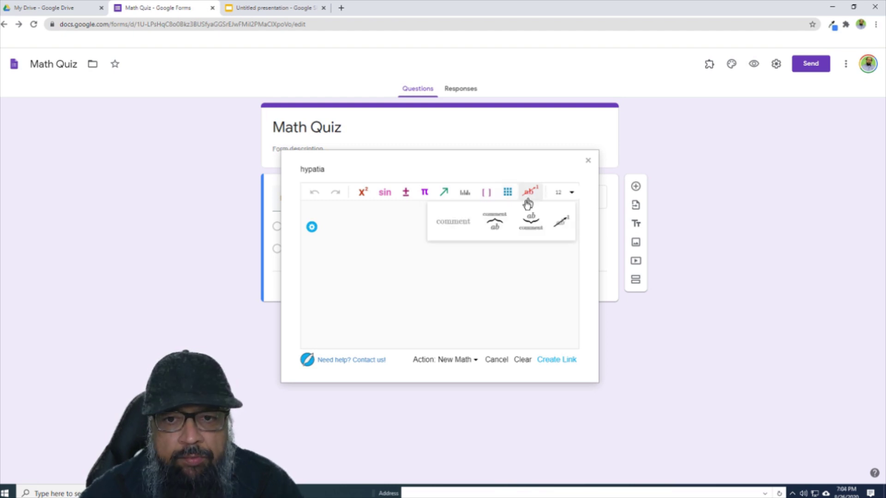
Step: Insert the fraction 2/3 in the Hypatia editor and continue with x+
click(362, 192)
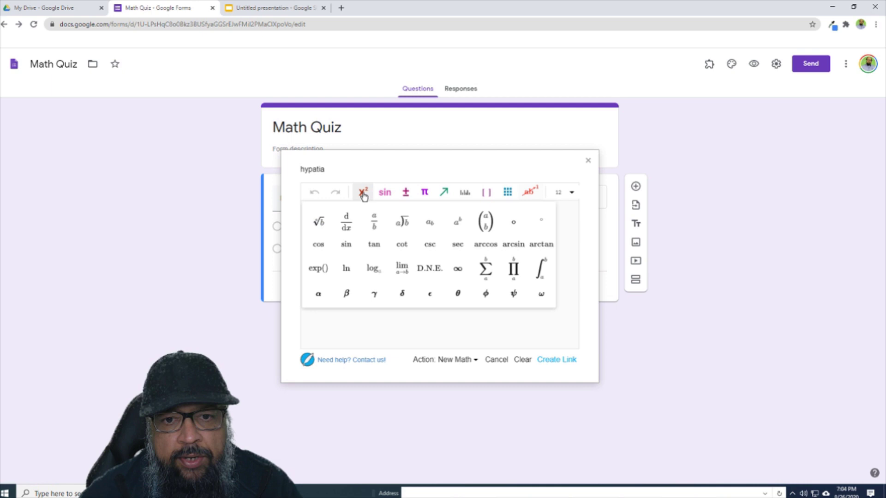
click(365, 225)
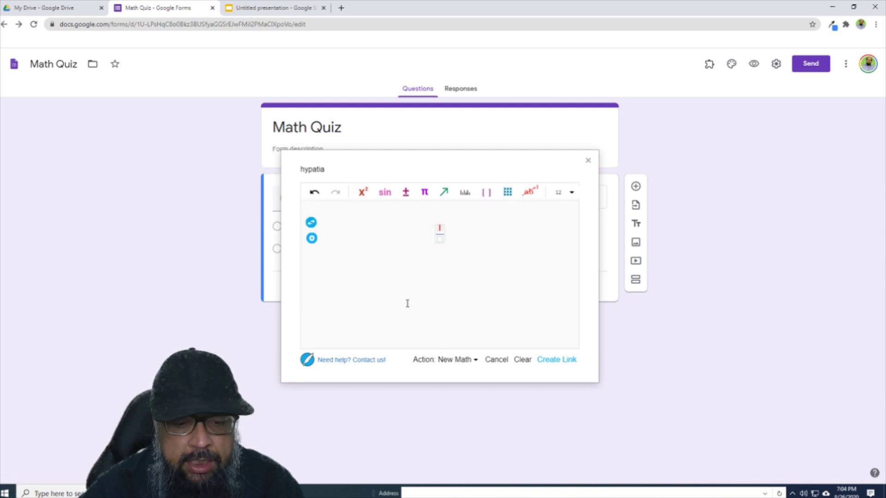
text(2)
click(440, 244)
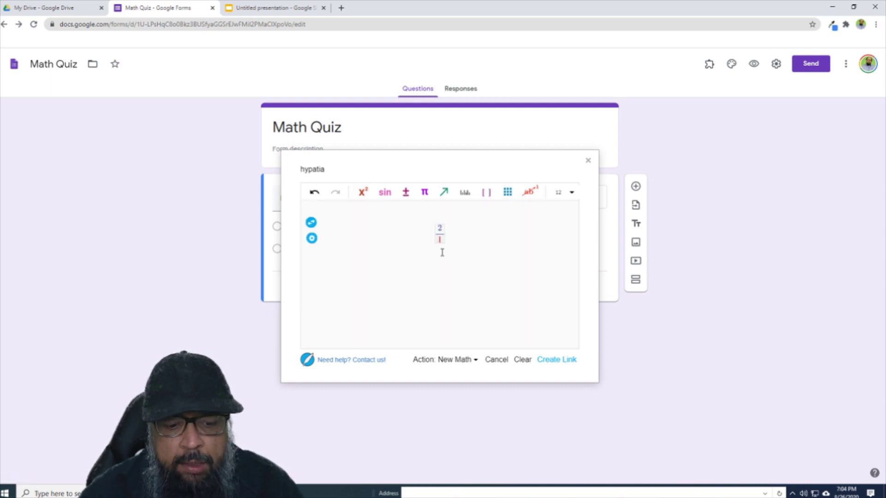
text(3)
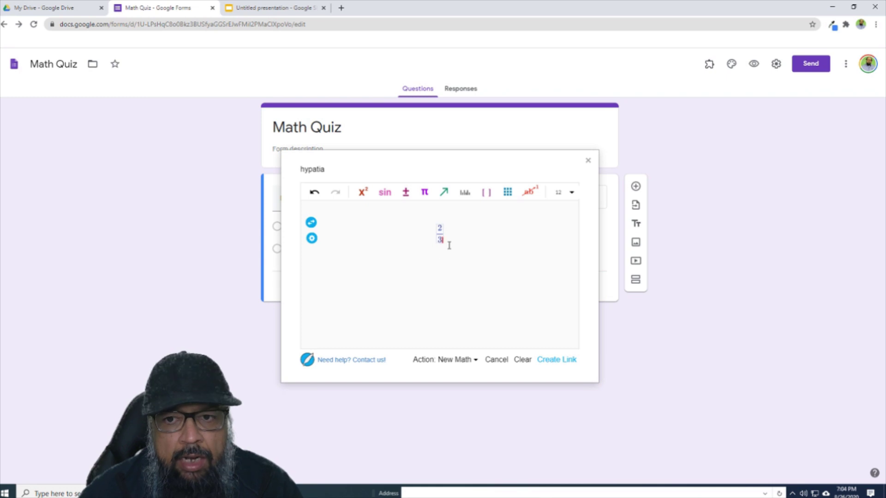
click(572, 194)
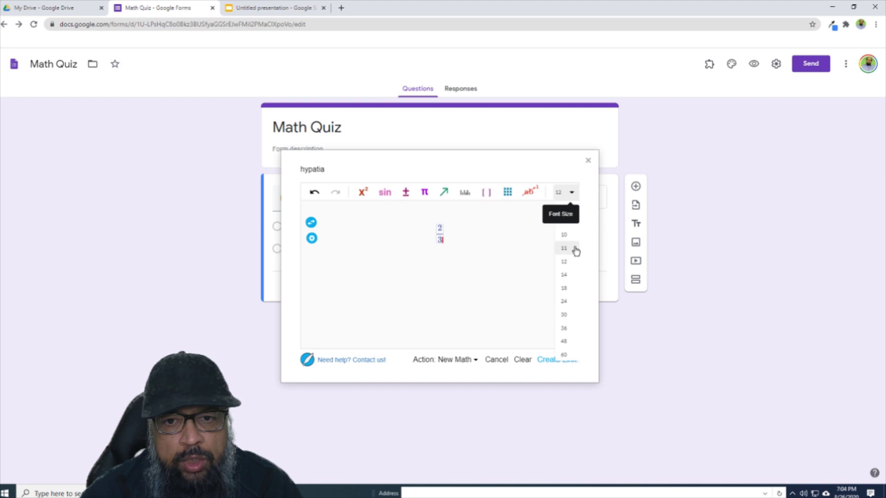
click(460, 226)
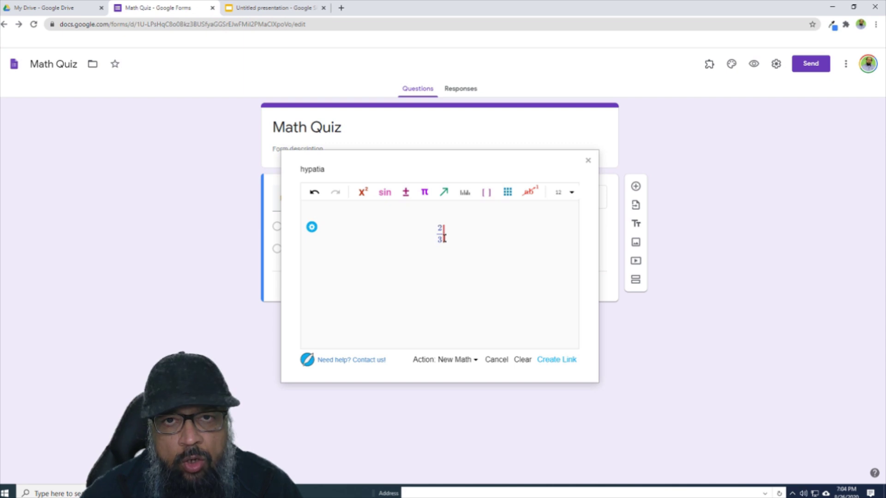
text(x)
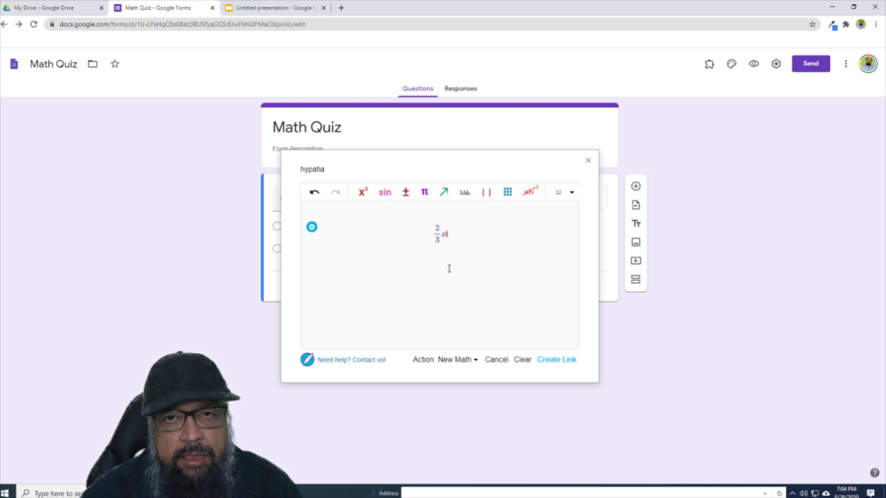
text(+)
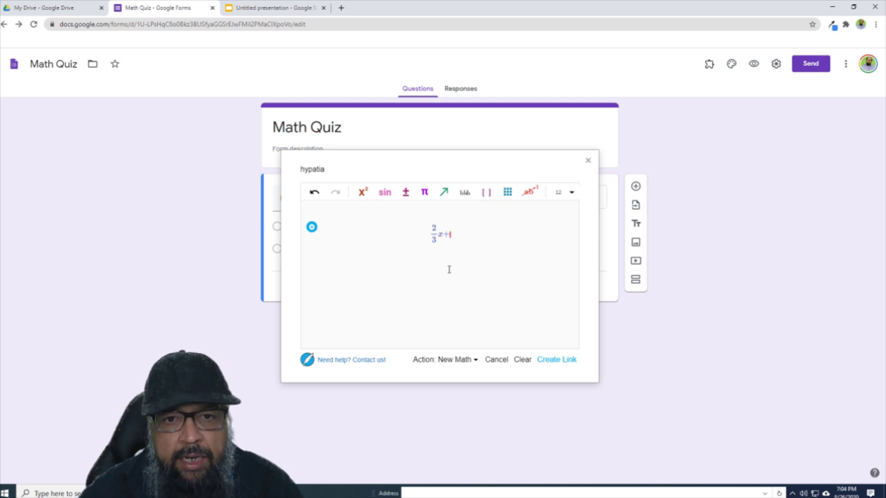
Step: Add the cube root of 27 and '= 70', then create and copy the equation's image link
click(363, 191)
click(320, 224)
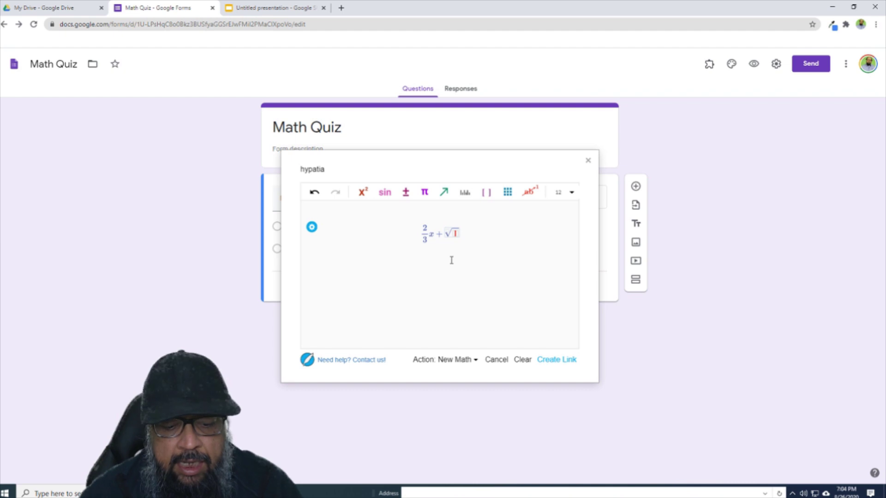
text(27)
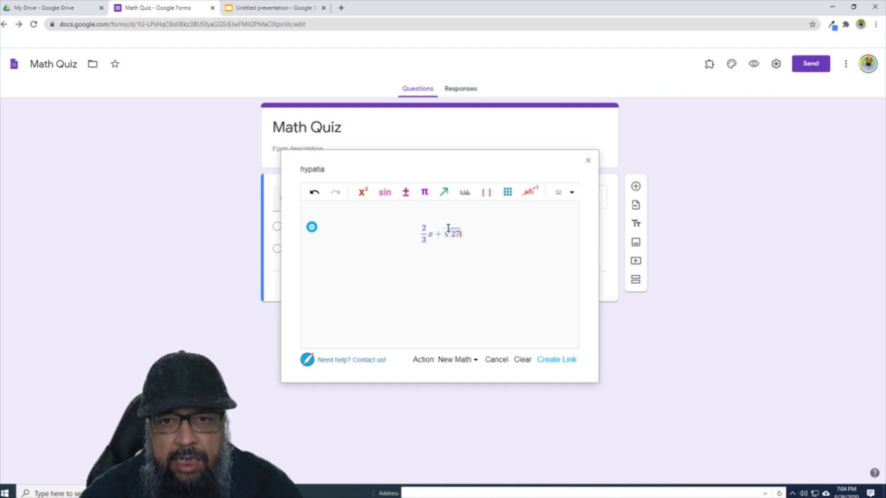
click(447, 228)
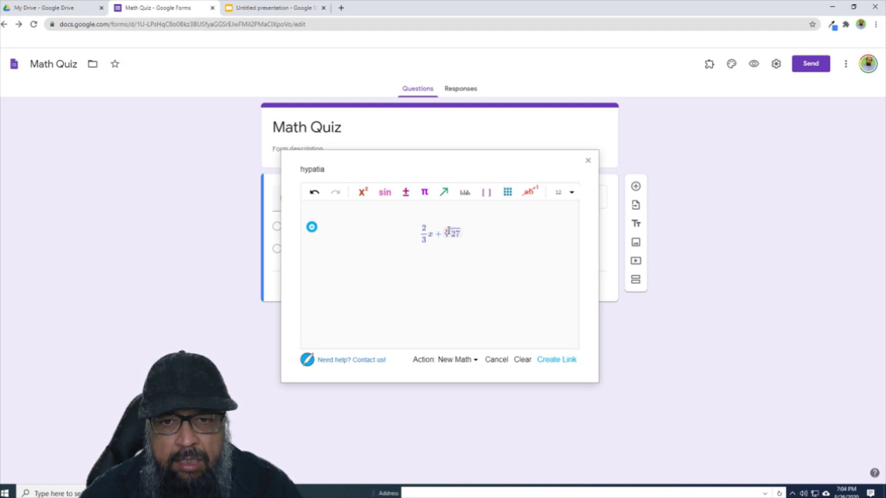
text(3)
click(471, 233)
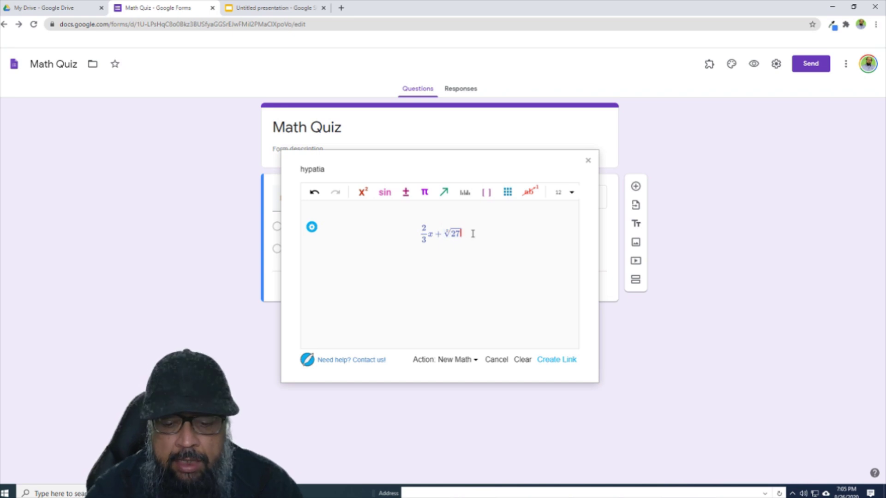
text(= 70)
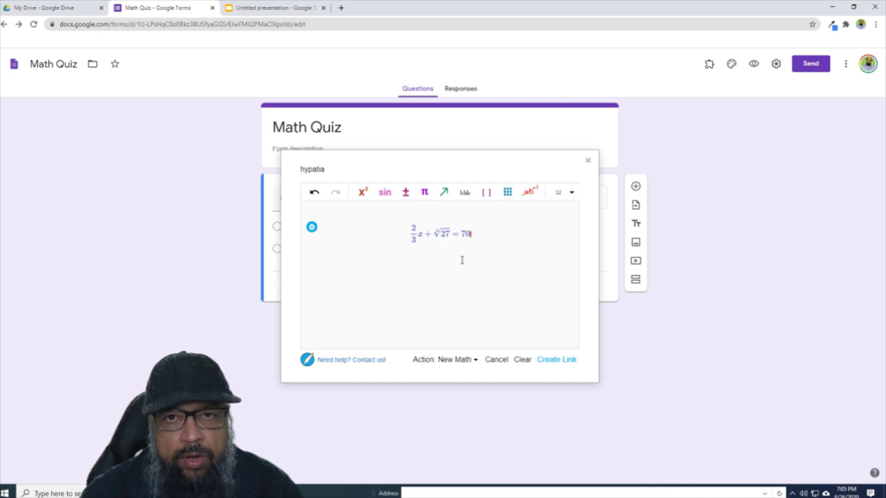
click(550, 365)
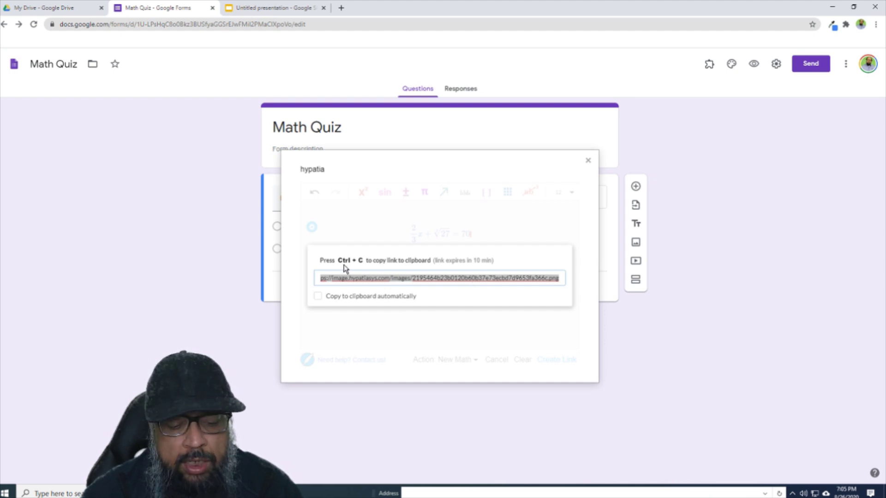
key(ctrl+c)
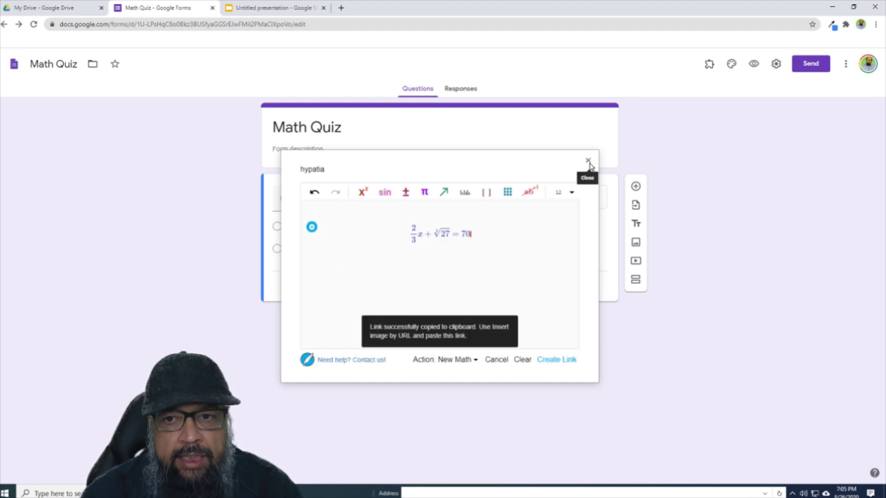
Step: Close the math editor and add the equation image to the question by pasting its link as the URL
click(589, 162)
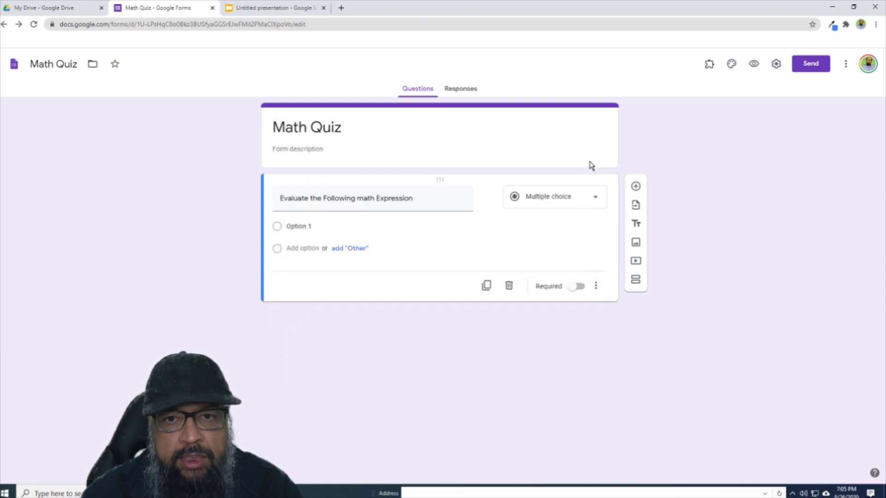
click(487, 199)
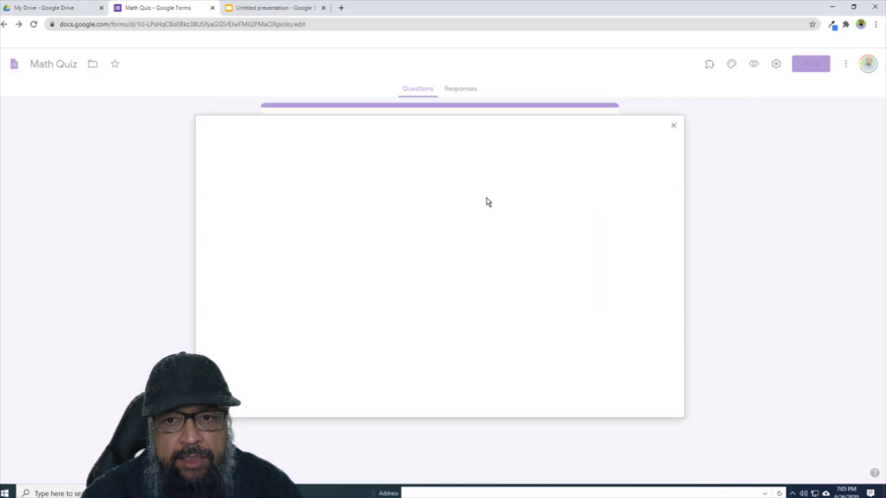
click(308, 164)
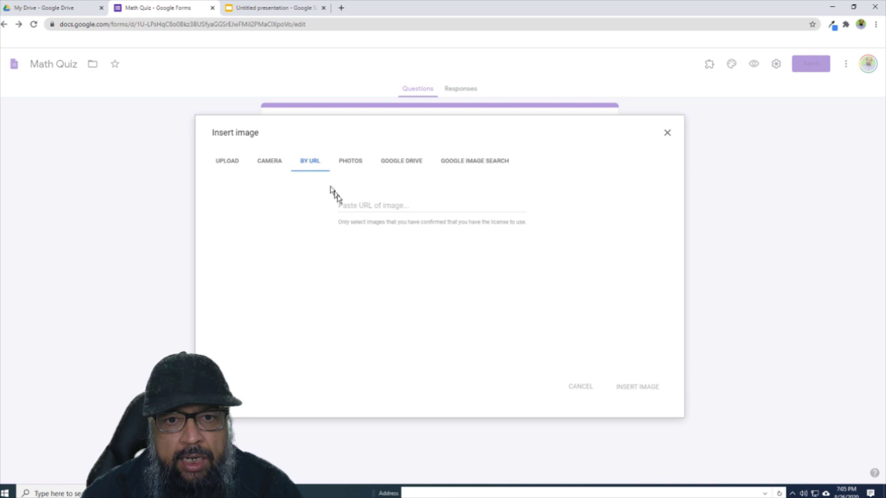
click(345, 205)
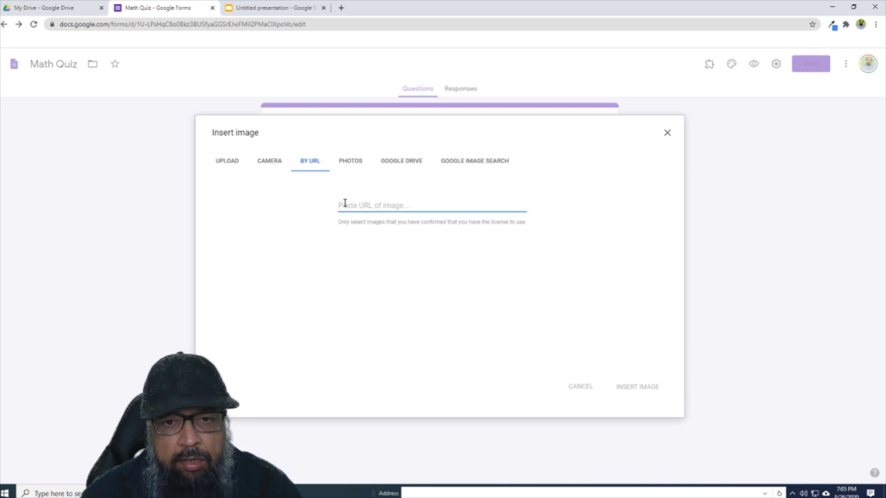
key(ctrl+v)
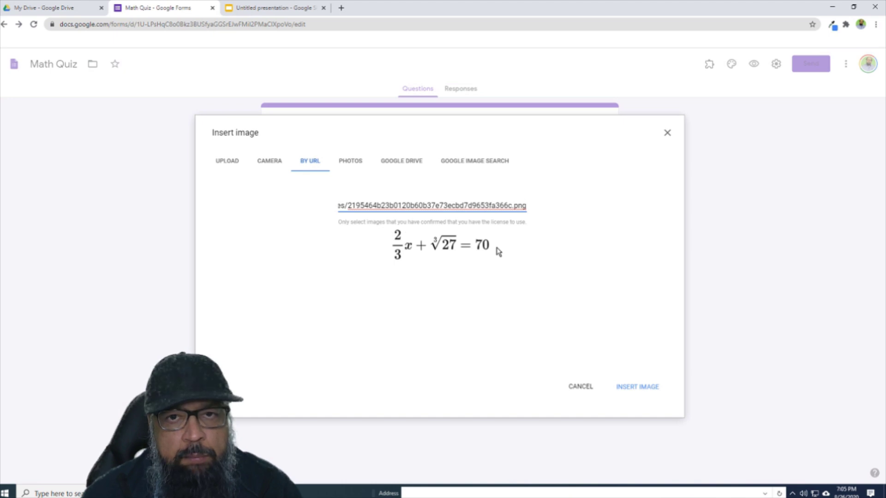
click(636, 389)
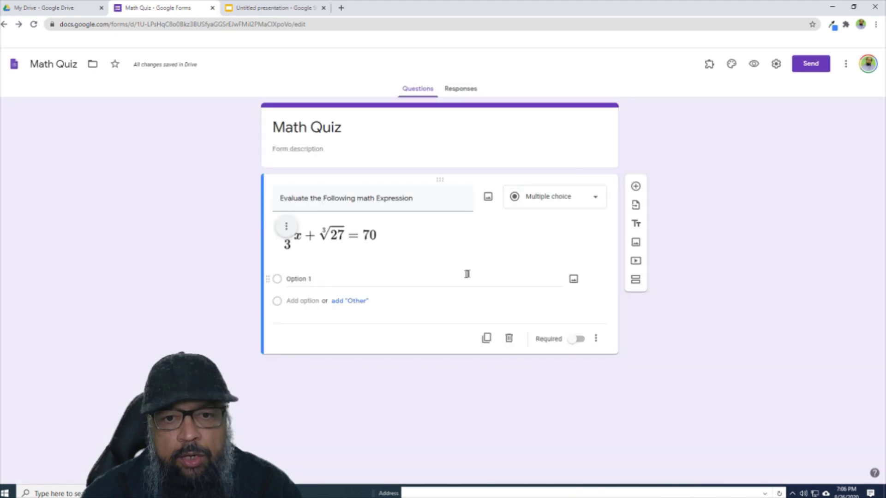